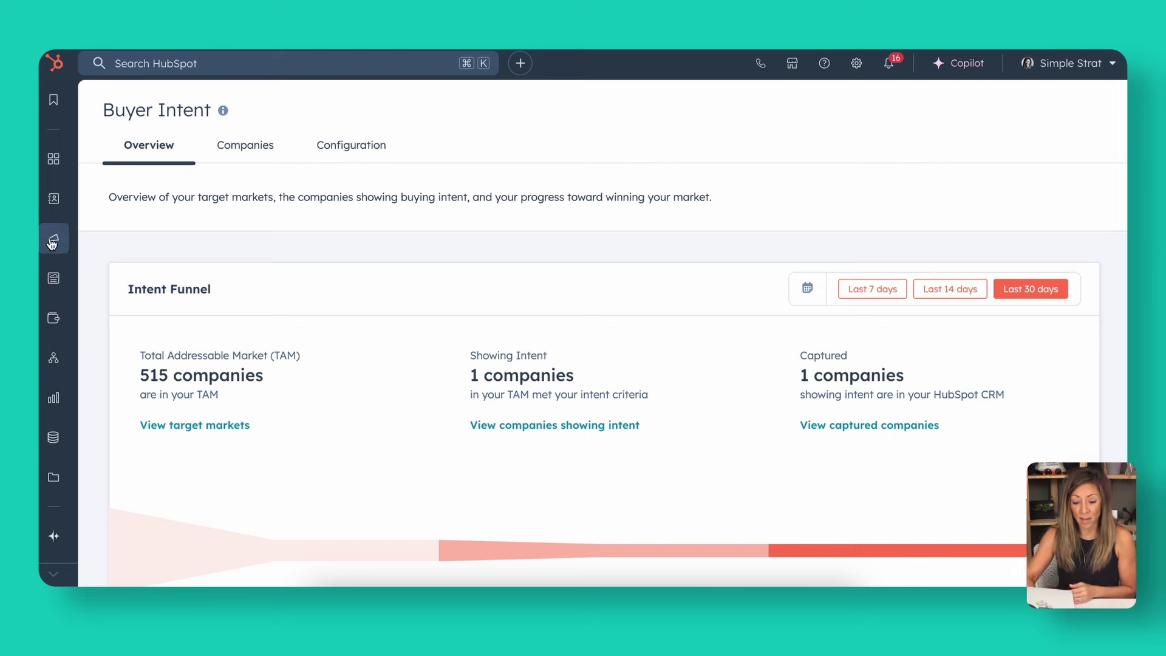
mouse_move(47, 246)
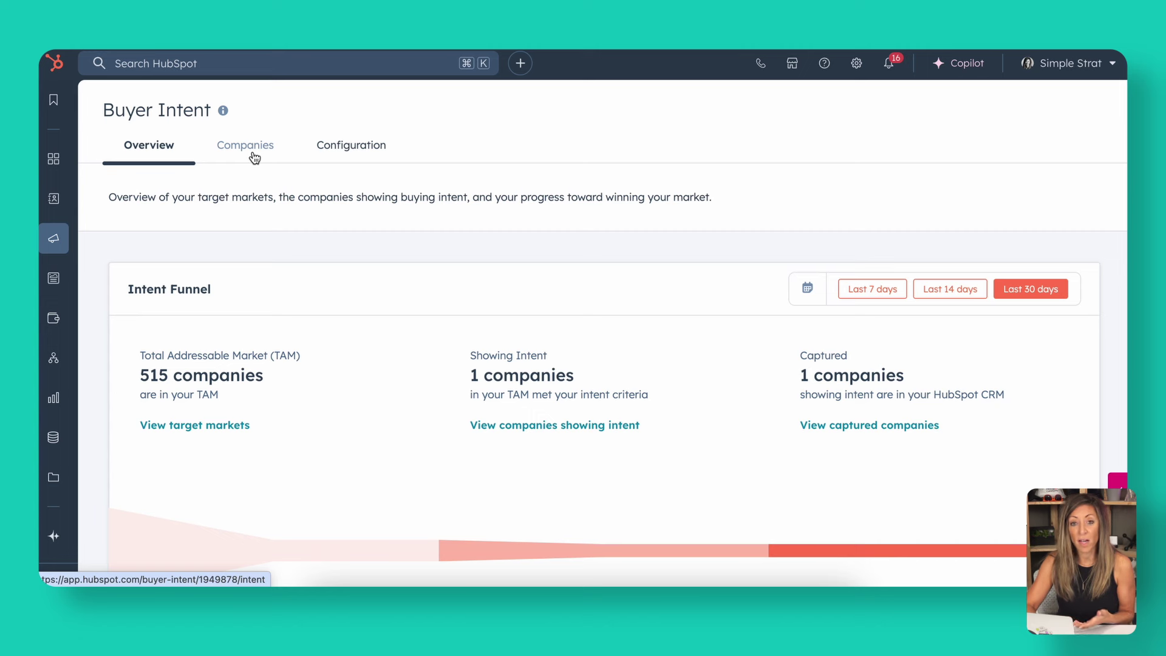
- Start a new target market on the Buyer Intent Configuration tab and add an Industries filter
left_click(366, 154)
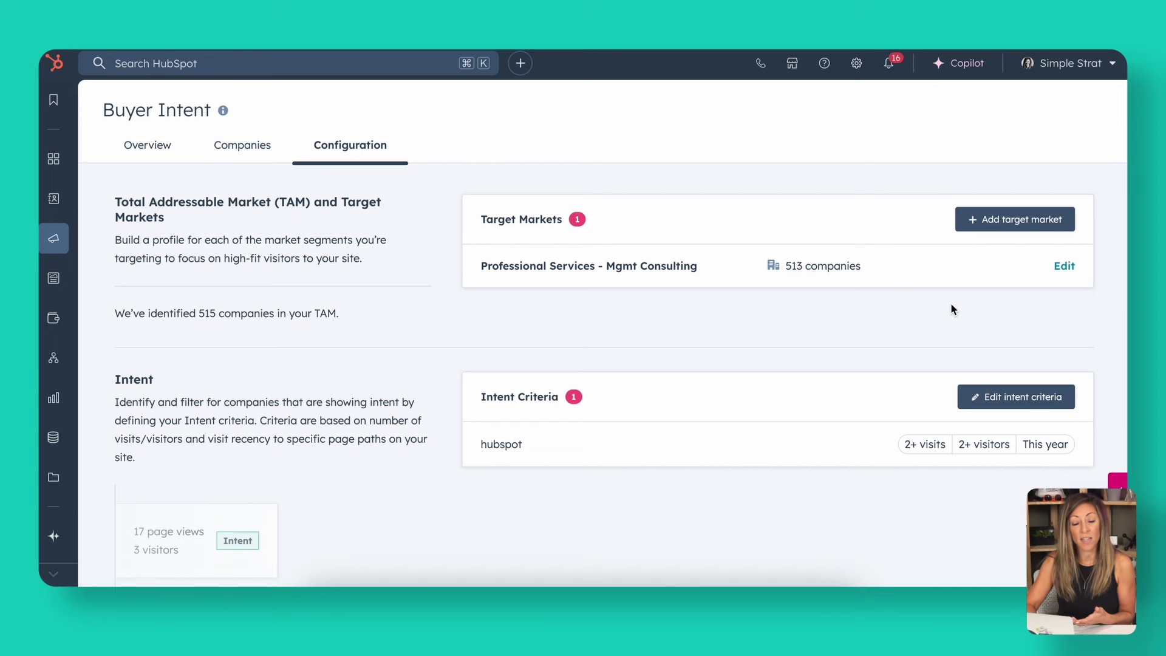
left_click(988, 230)
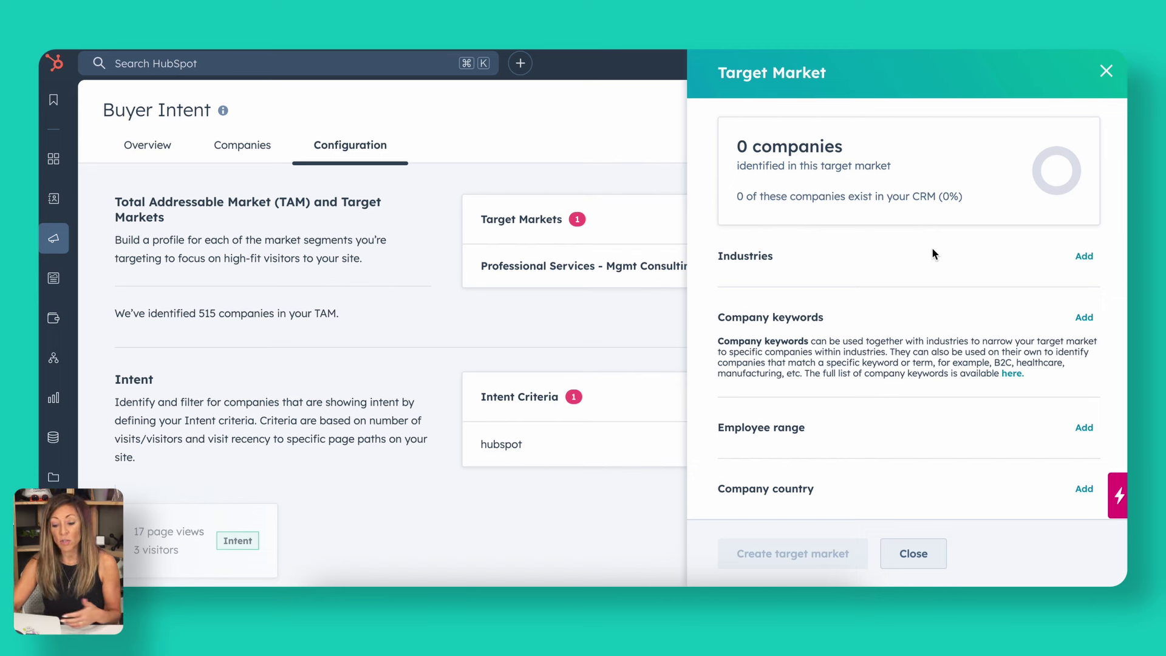
scroll(878, 370, "down", 3)
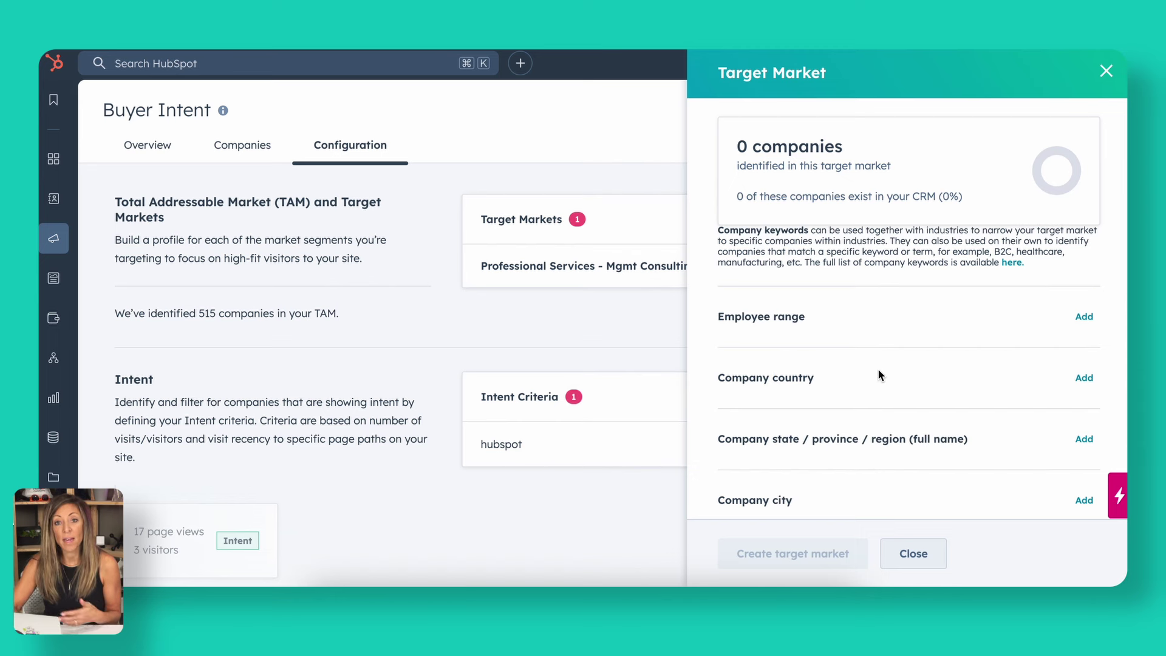
scroll(878, 370, "down", 2)
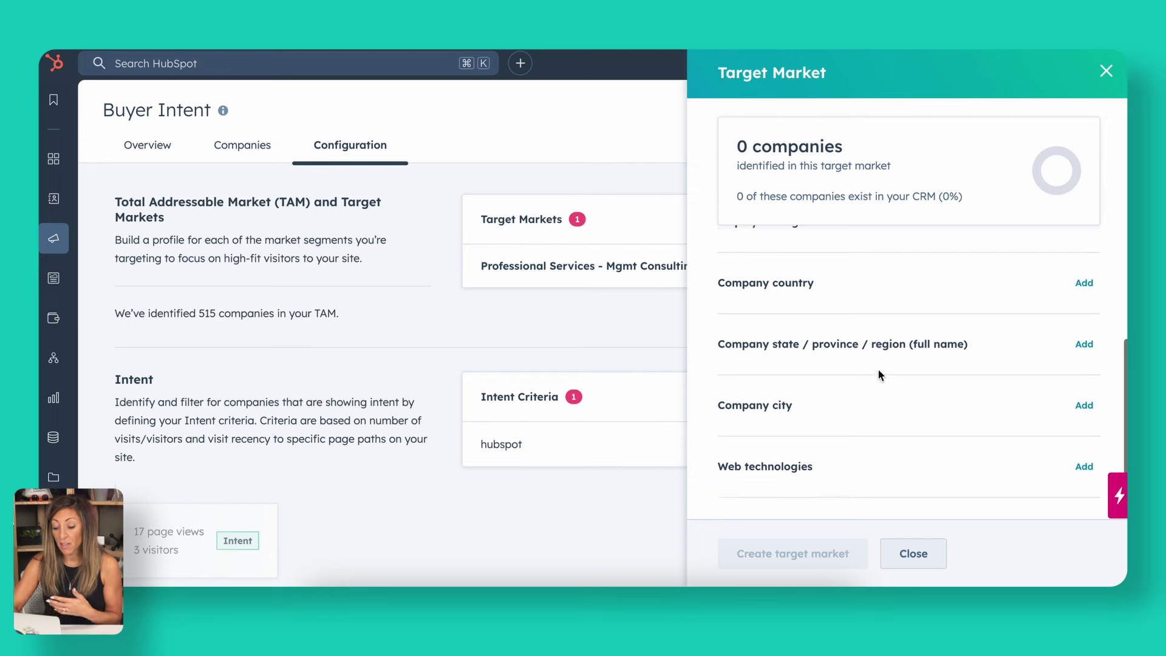
scroll(880, 375, "down", 1)
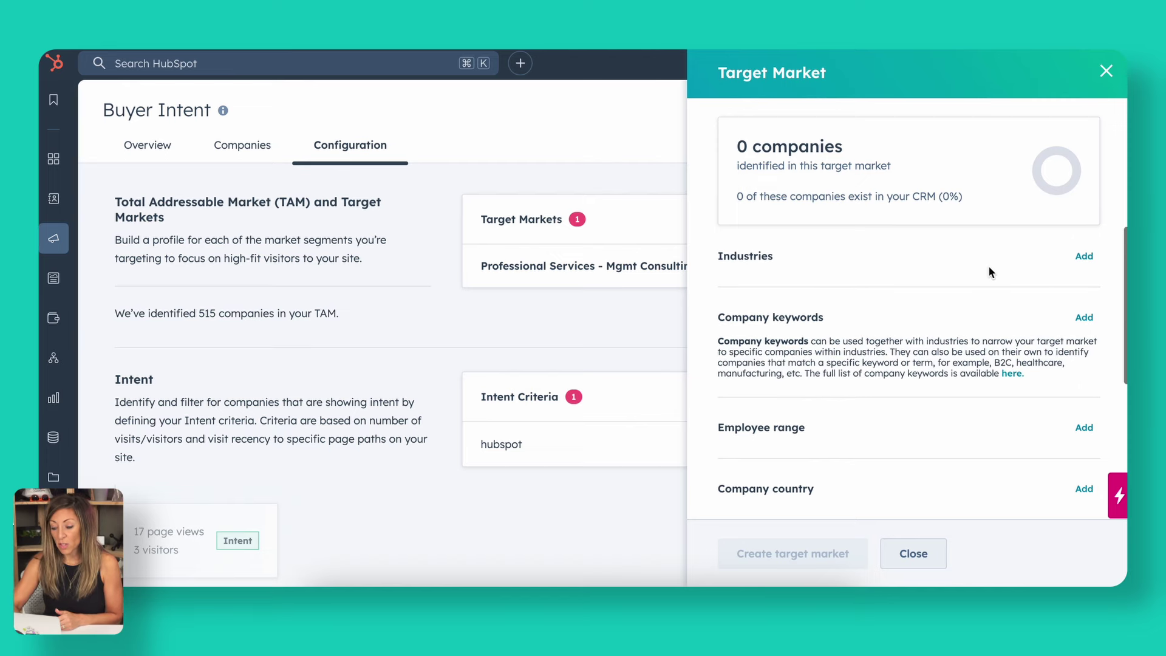
left_click(1085, 257)
left_click(849, 297)
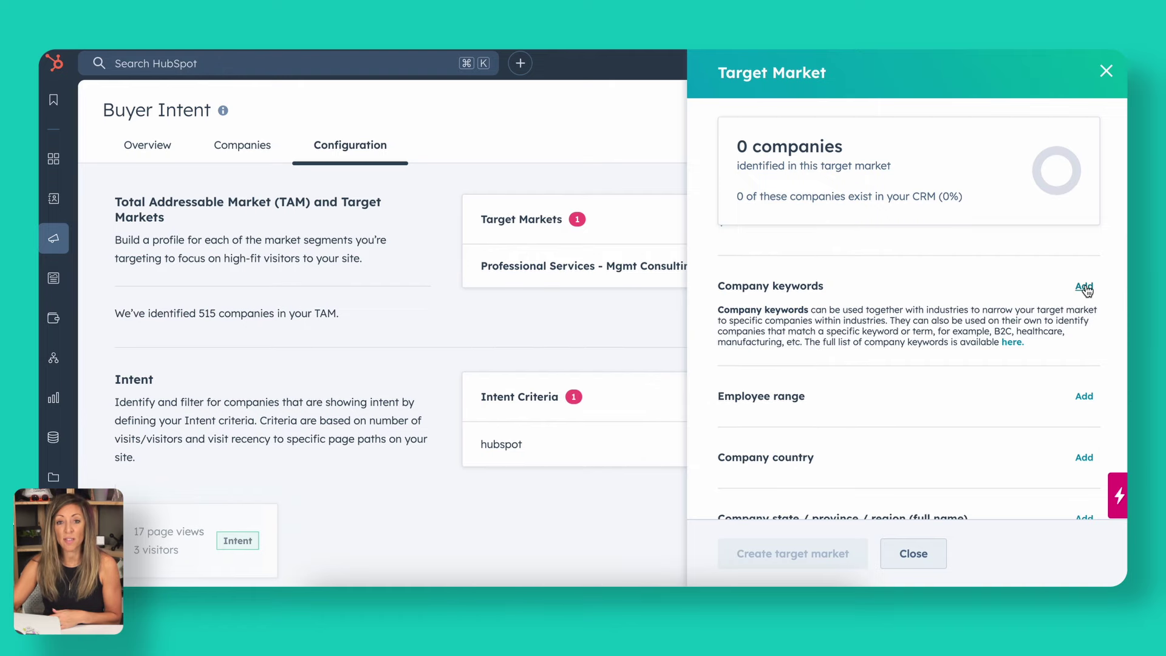
- Download the full company keywords list and scroll through its tags in Excel
left_click(1013, 344)
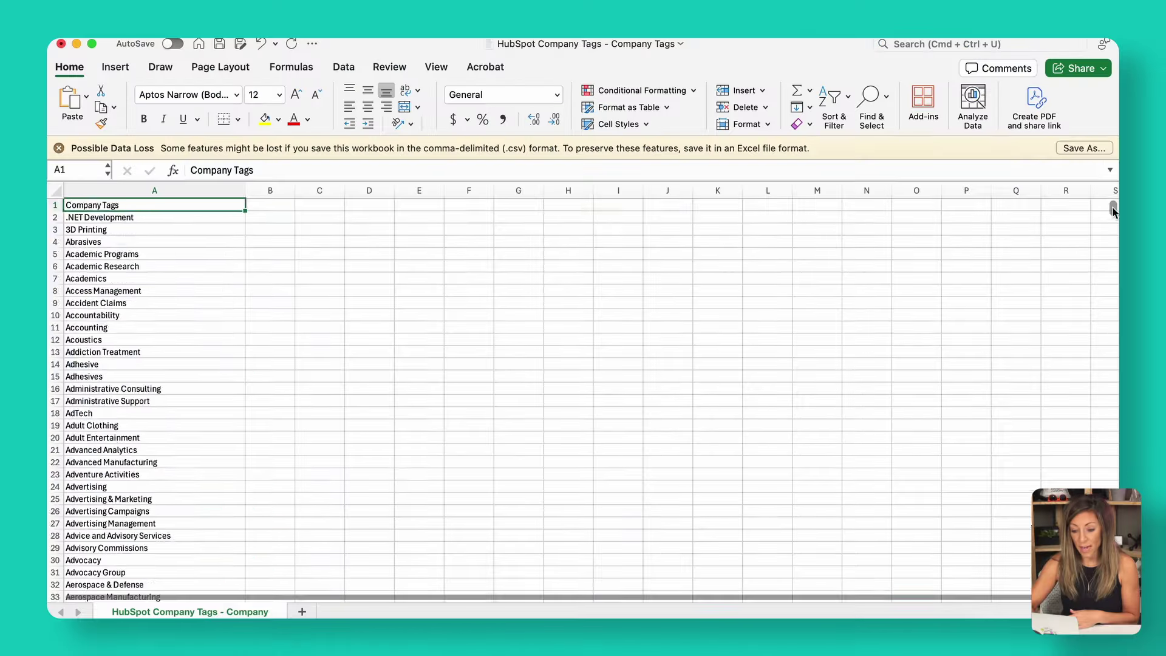
scroll(583, 395, "down", 20)
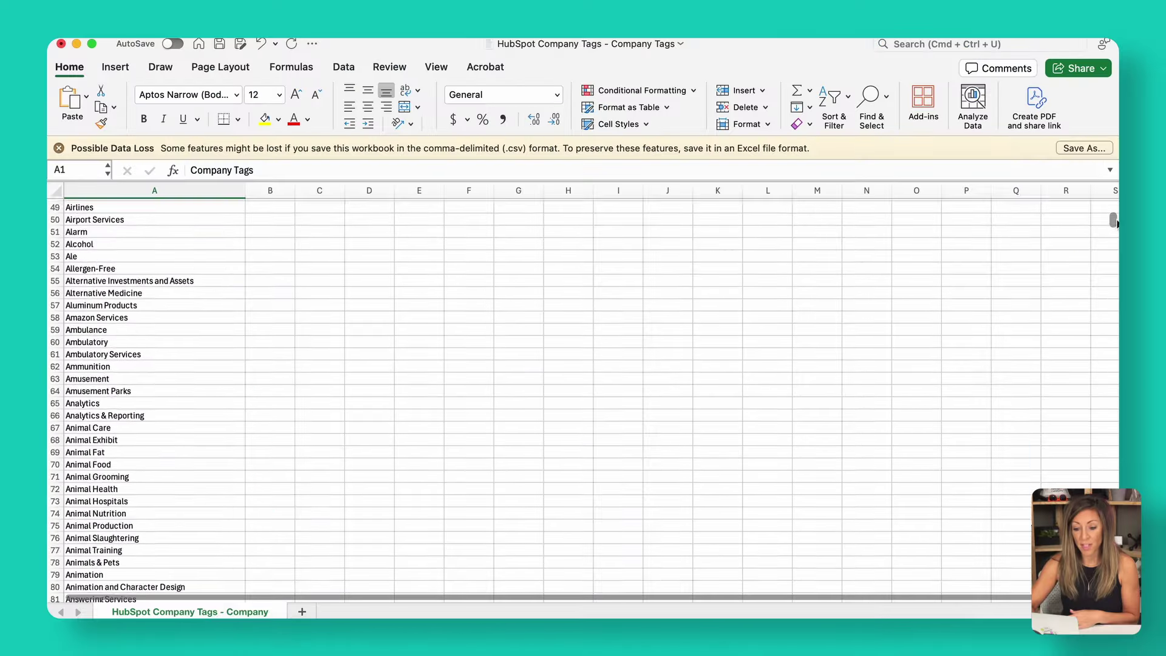
scroll(583, 395, "down", 20)
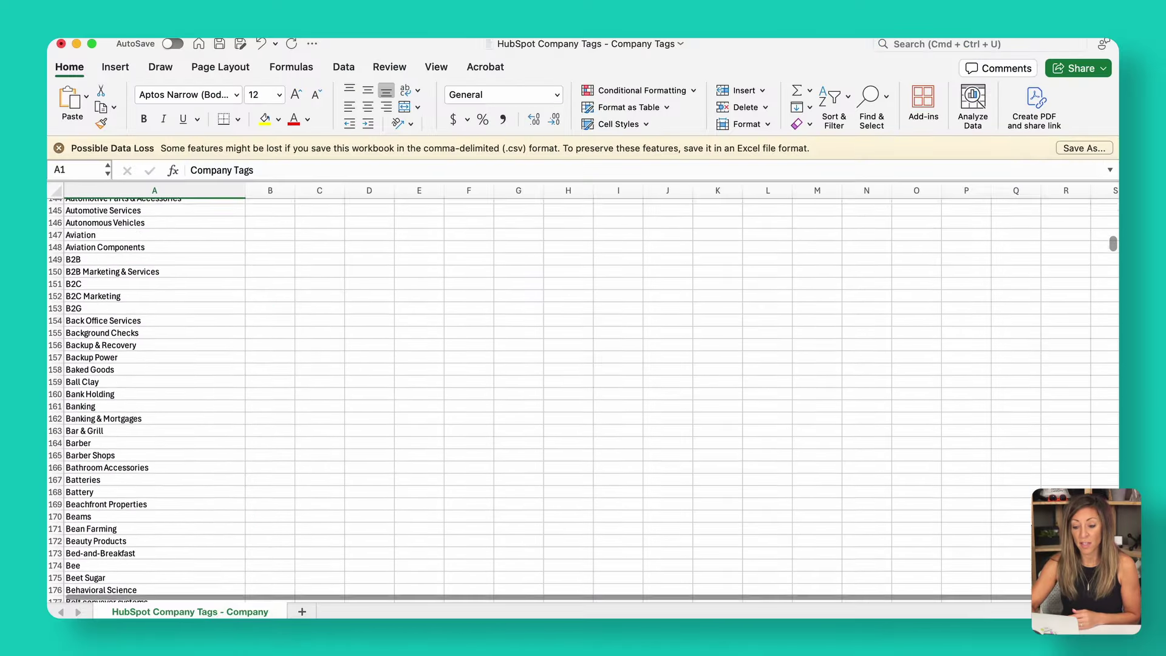
scroll(583, 394, "down", 10)
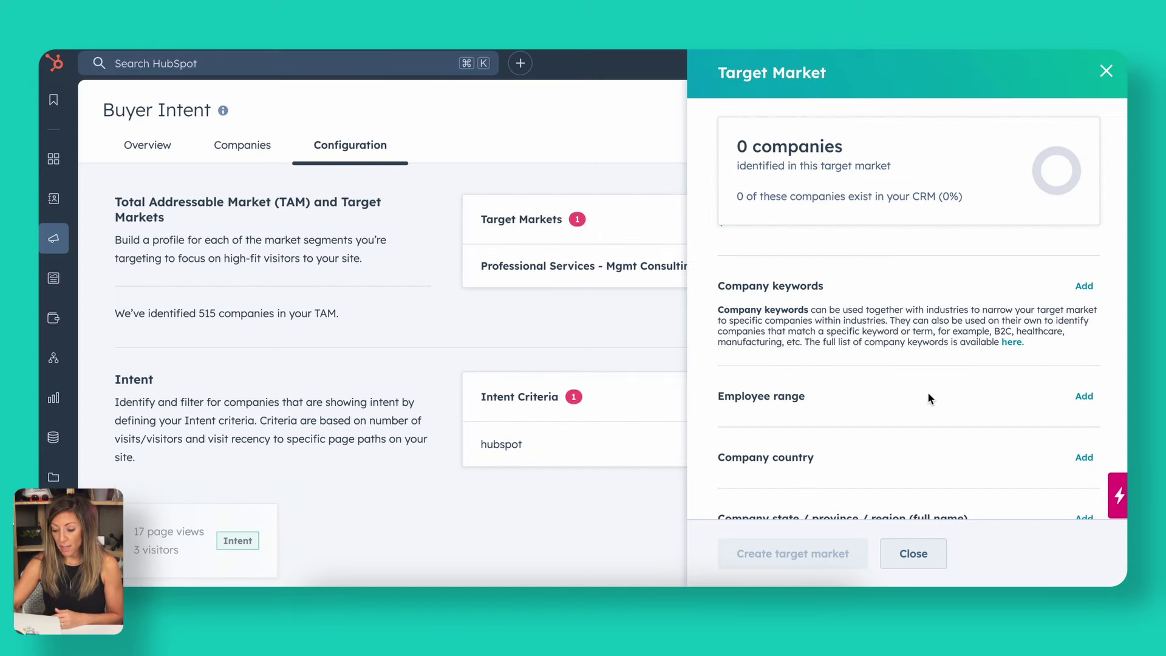
- Discard the unfinished target market, returning to the Professional Services - Mgmt Consulting market (513 companies)
scroll(928, 395, "down", 5)
scroll(928, 399, "down", 1)
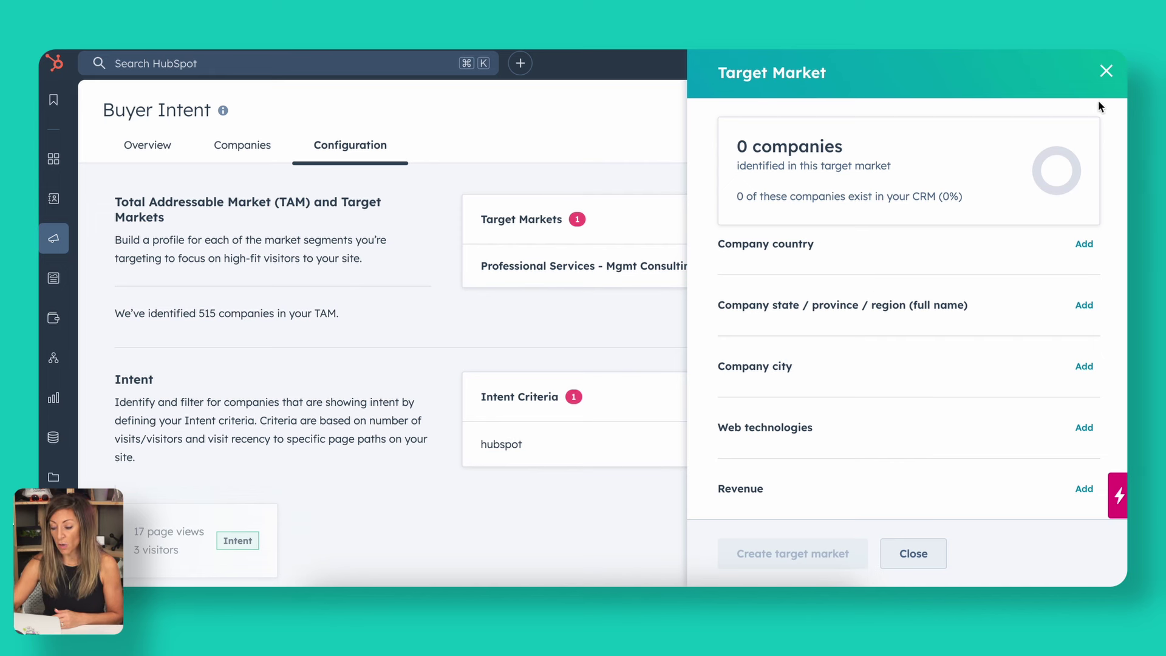
left_click(1105, 72)
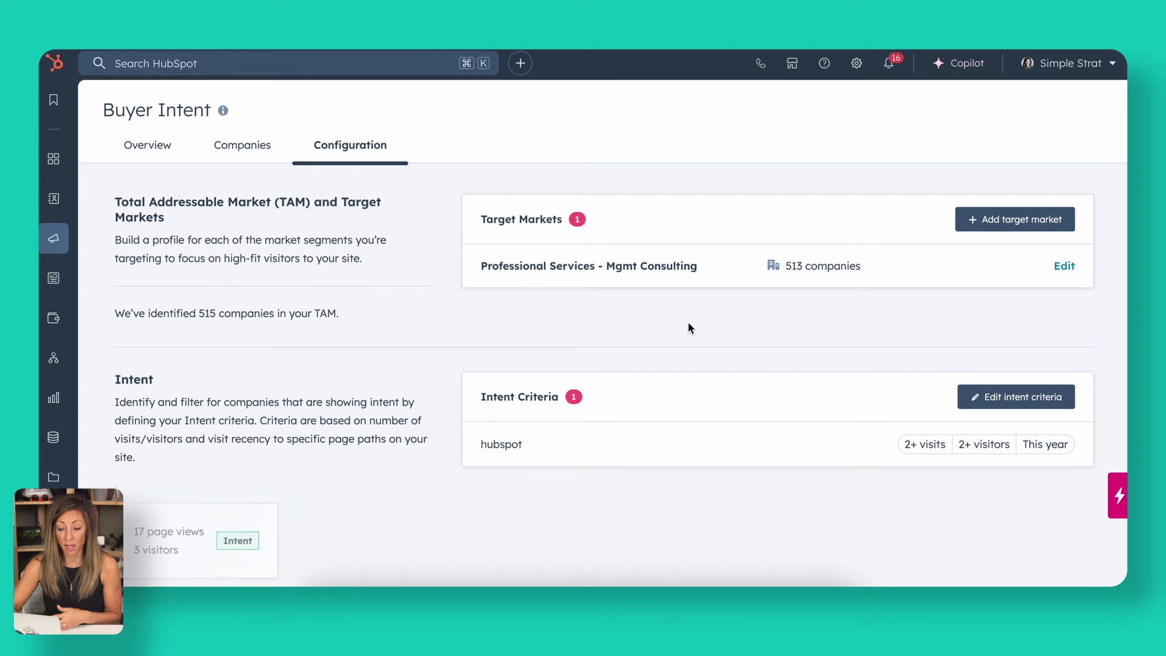
scroll(810, 374, "down", 1)
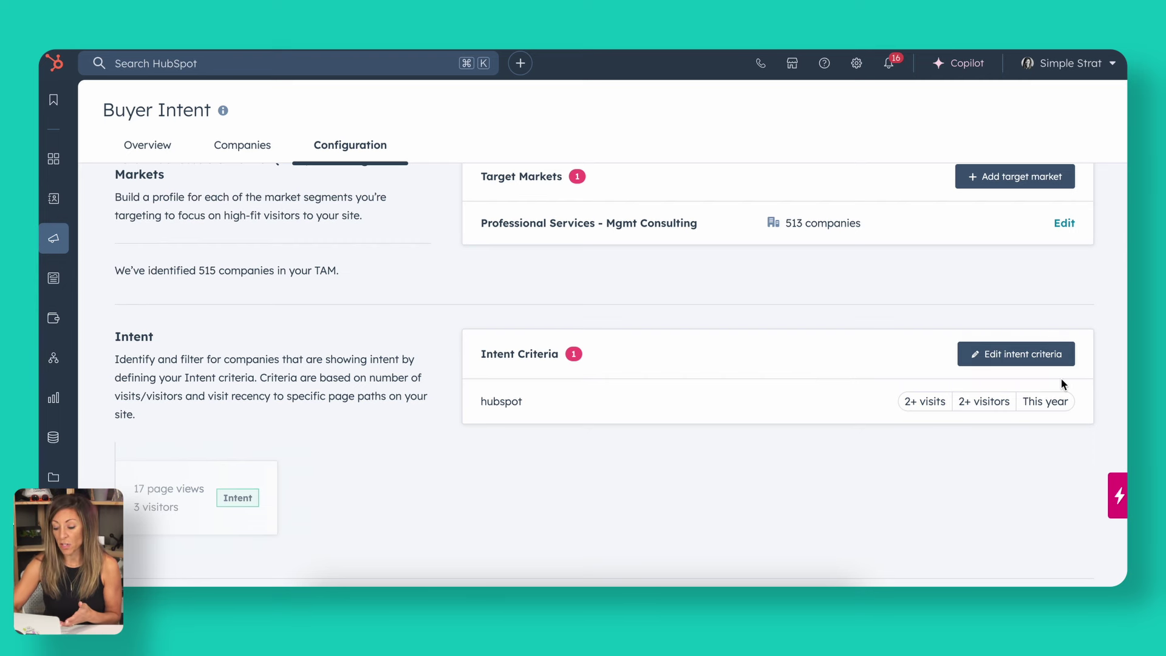
- Edit the 'hubspot' intent criterion to 2+ visits, 1+ visitor, Last 90 days, and save it
left_click(1030, 364)
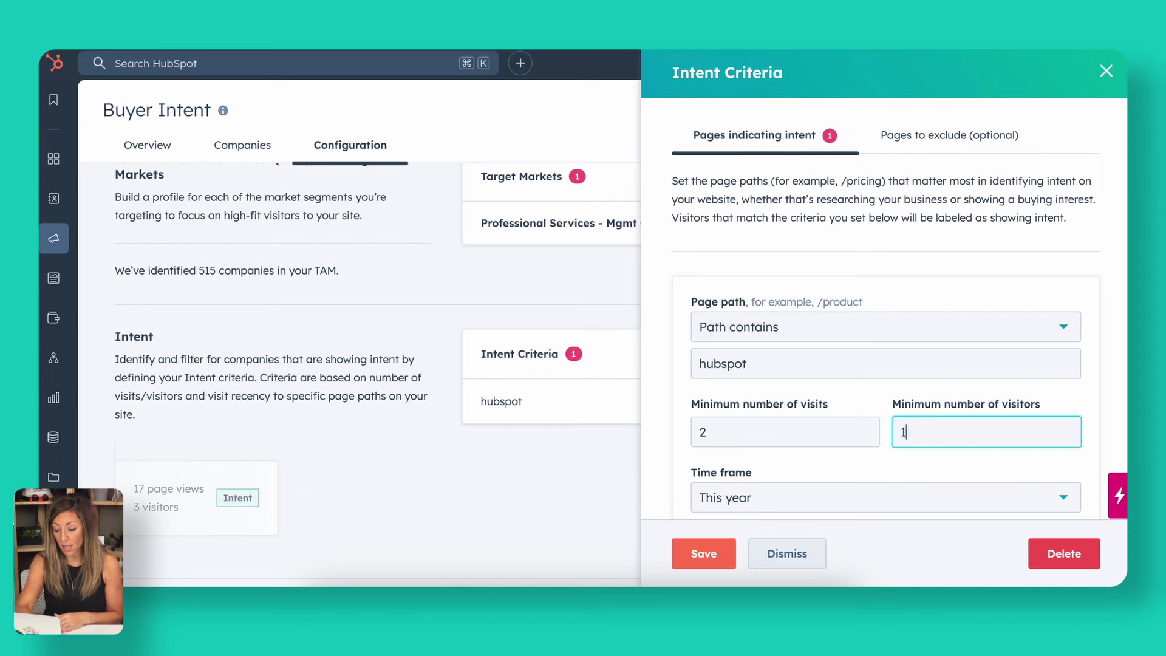
scroll(885, 364, "down", 2)
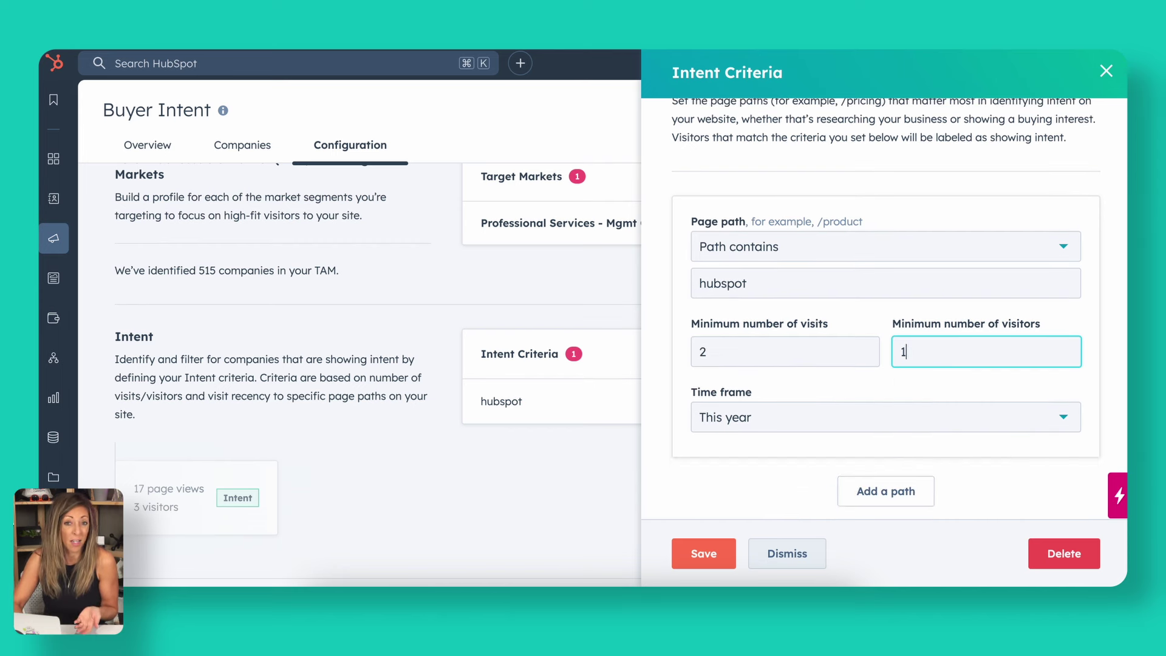
left_click(842, 428)
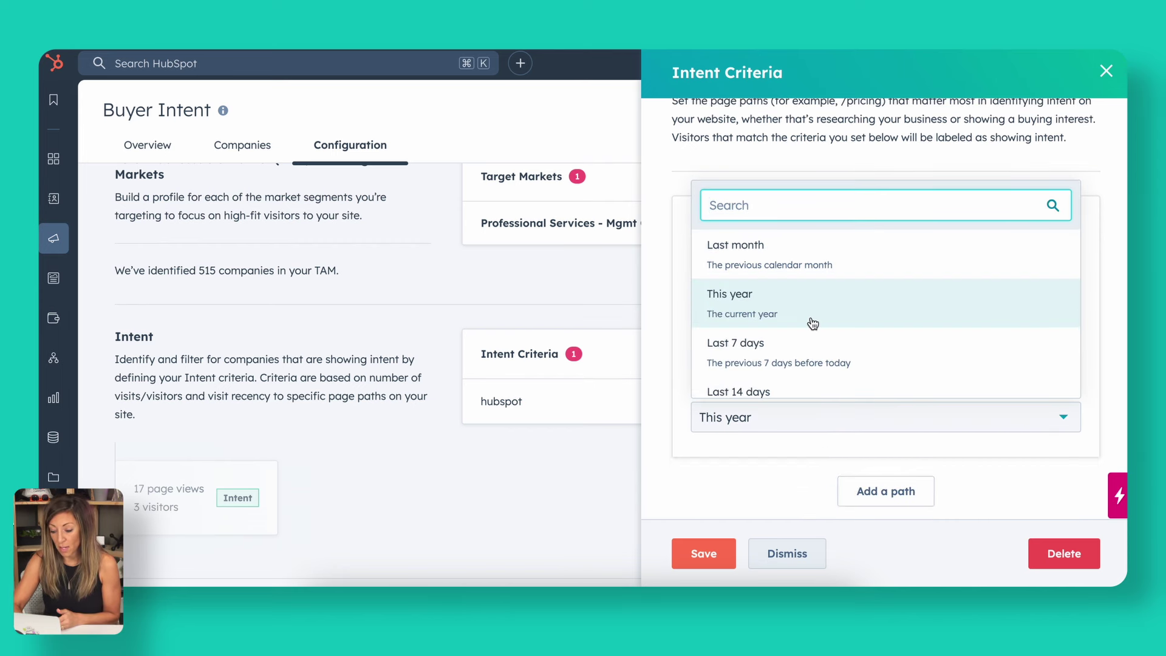
scroll(790, 273, "up", 4)
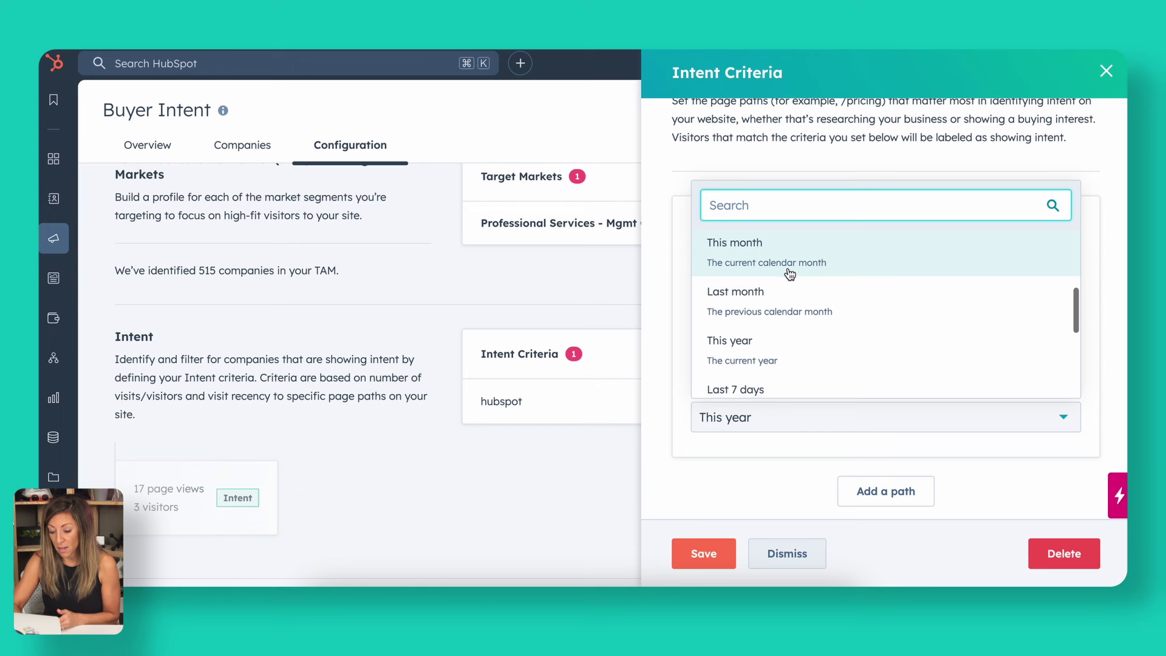
scroll(789, 273, "down", 8)
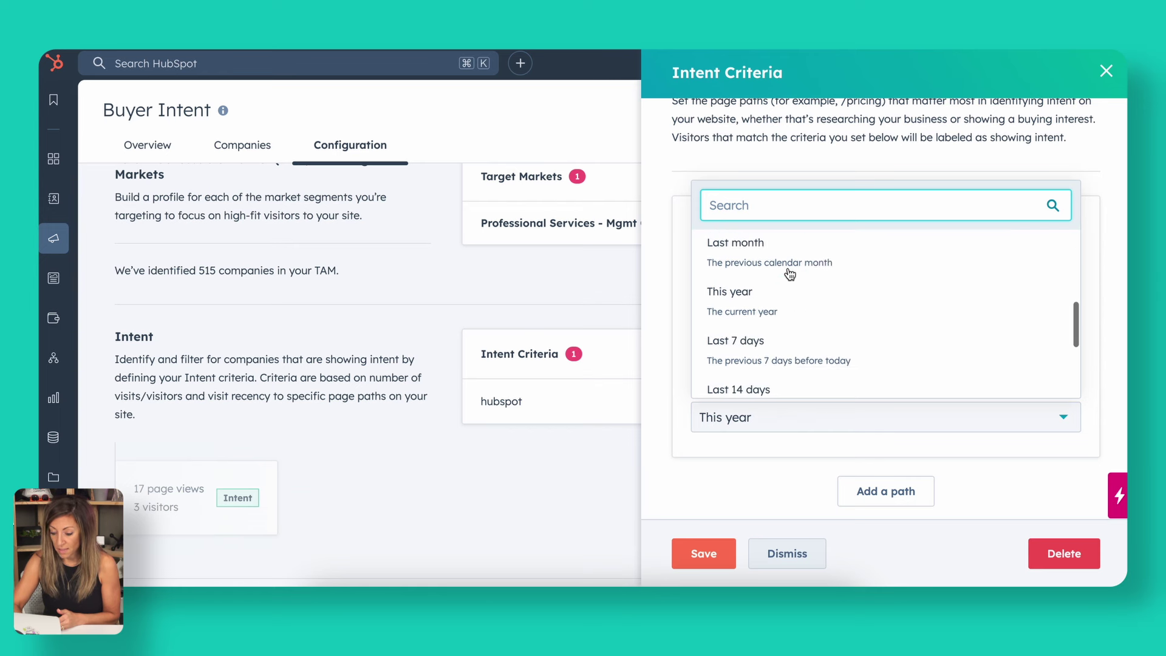
left_click(768, 328)
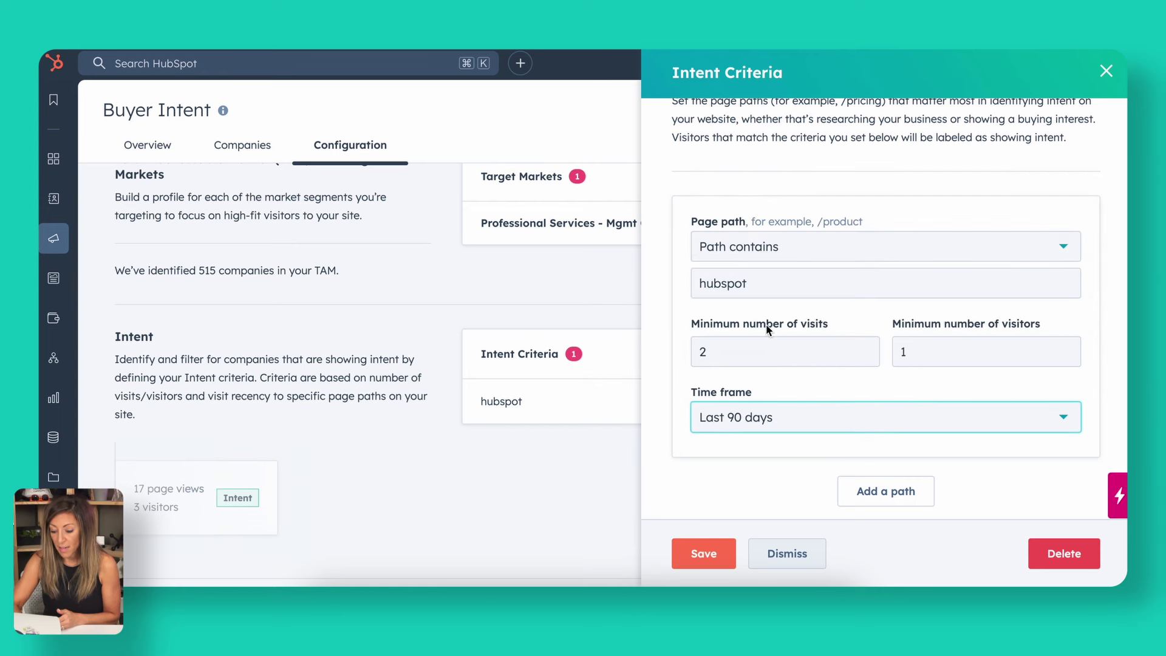
left_click(714, 564)
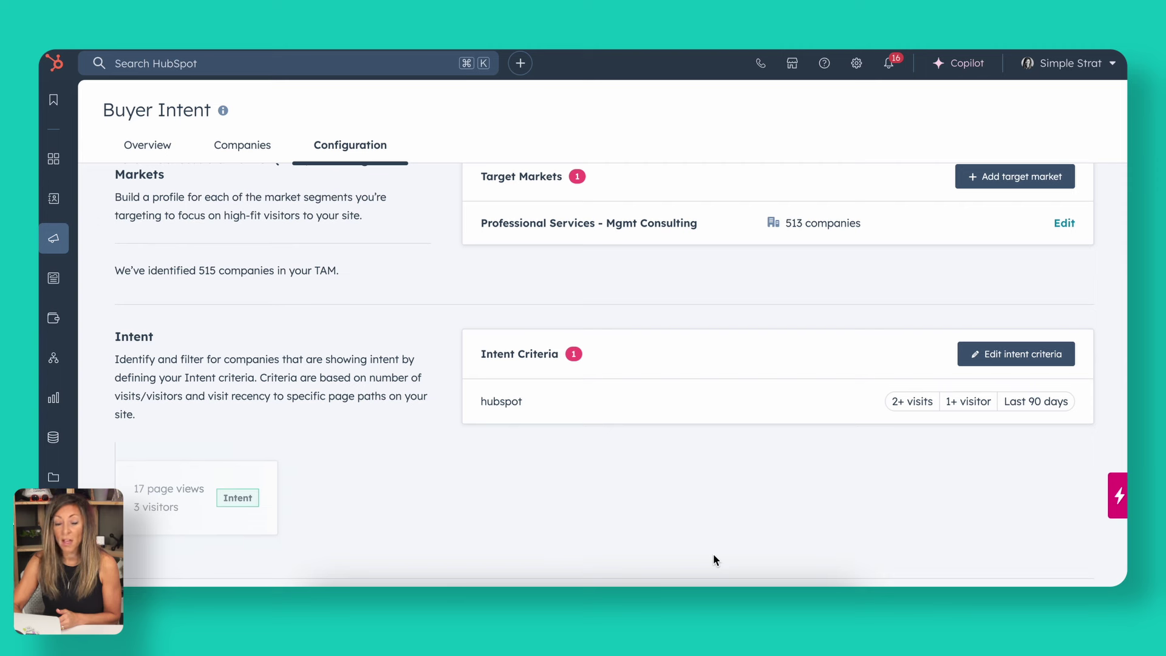
left_click(1012, 359)
left_click(948, 139)
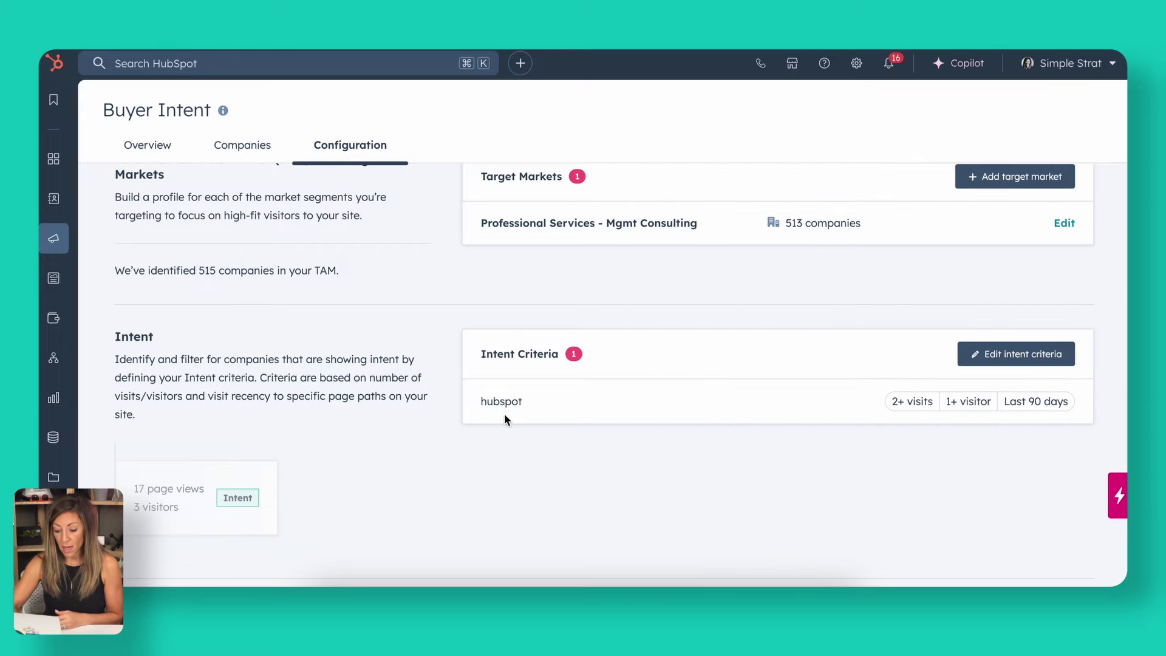
scroll(504, 414, "down", 5)
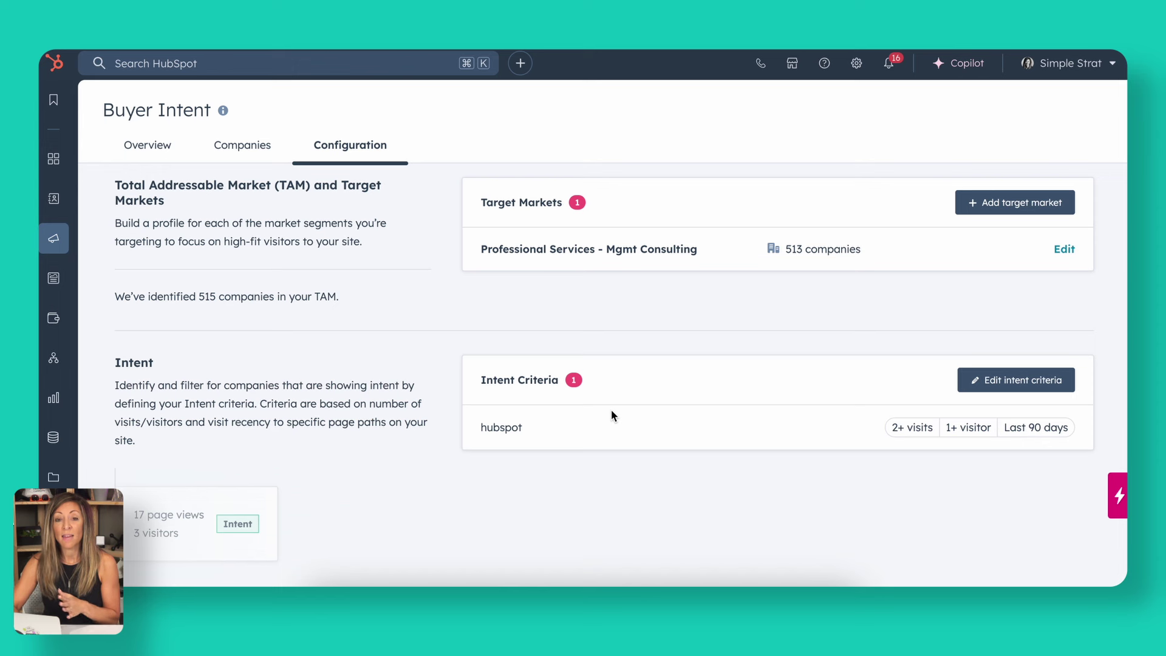
left_click(251, 153)
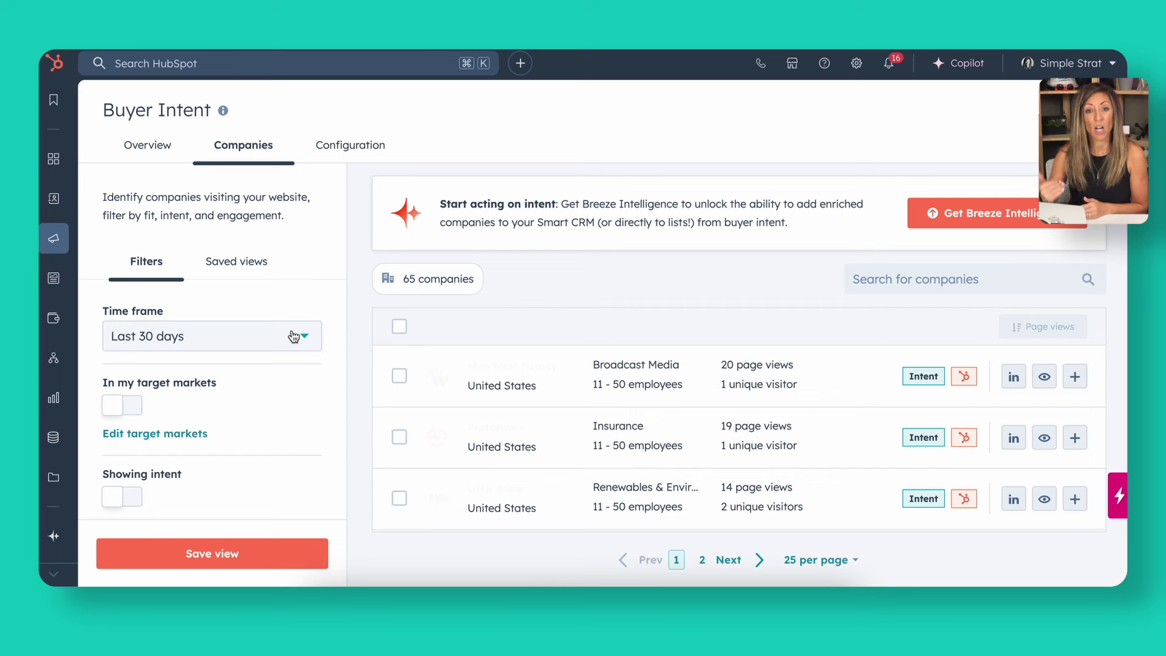
scroll(237, 450, "down", 2)
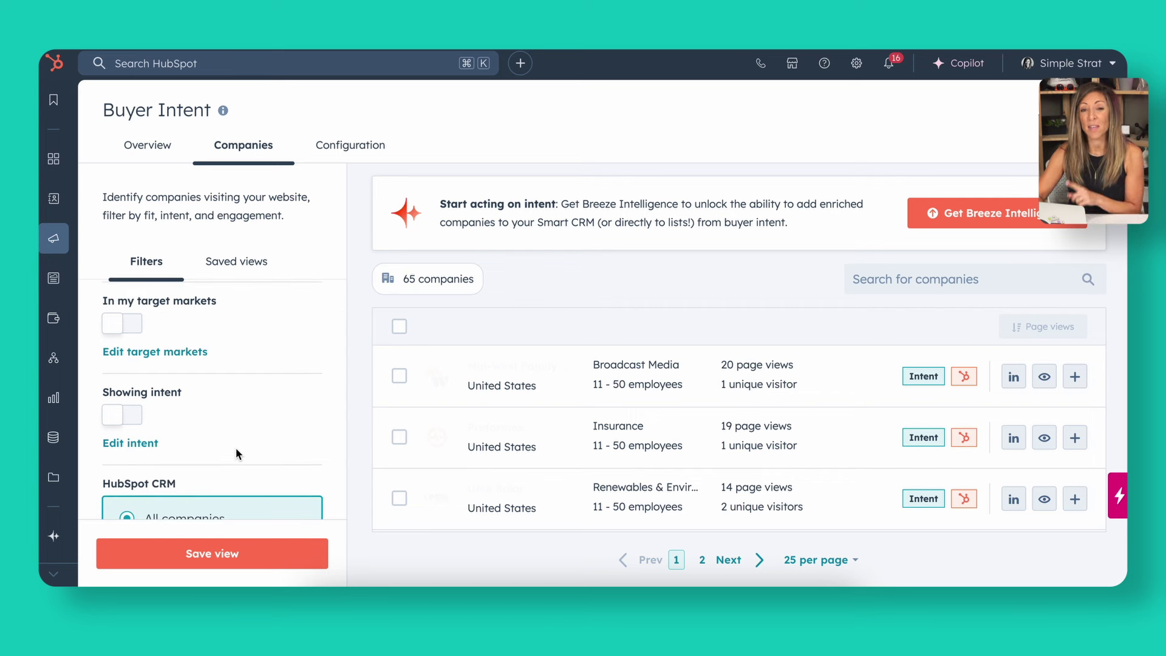
left_click(135, 416)
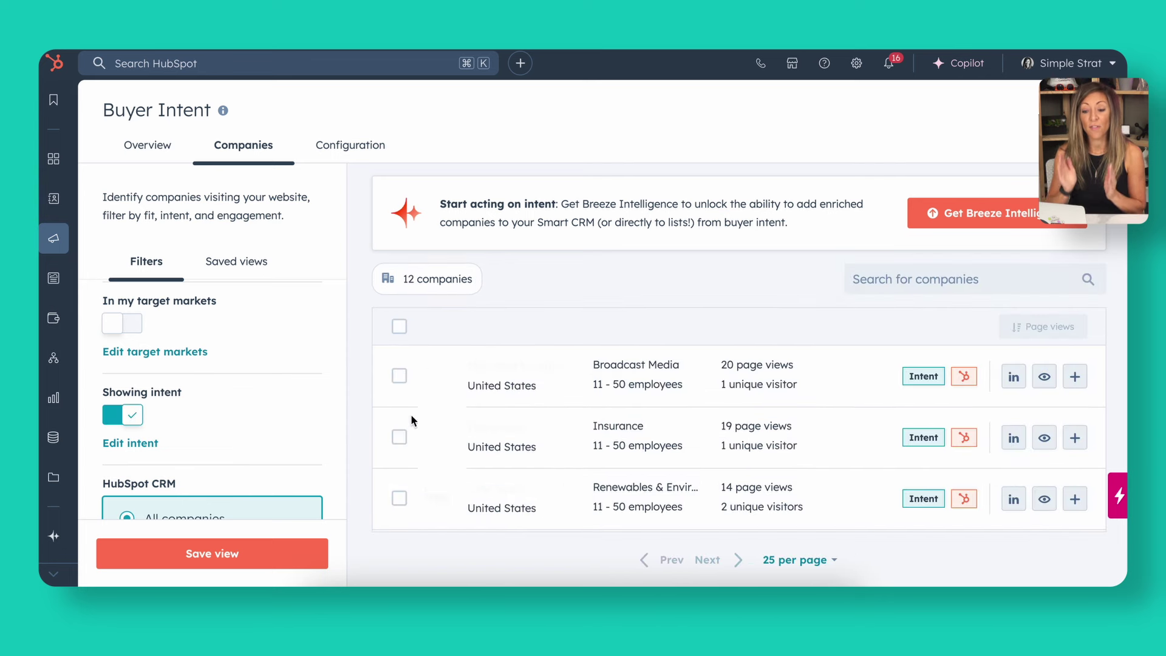
scroll(737, 480, "down", 10)
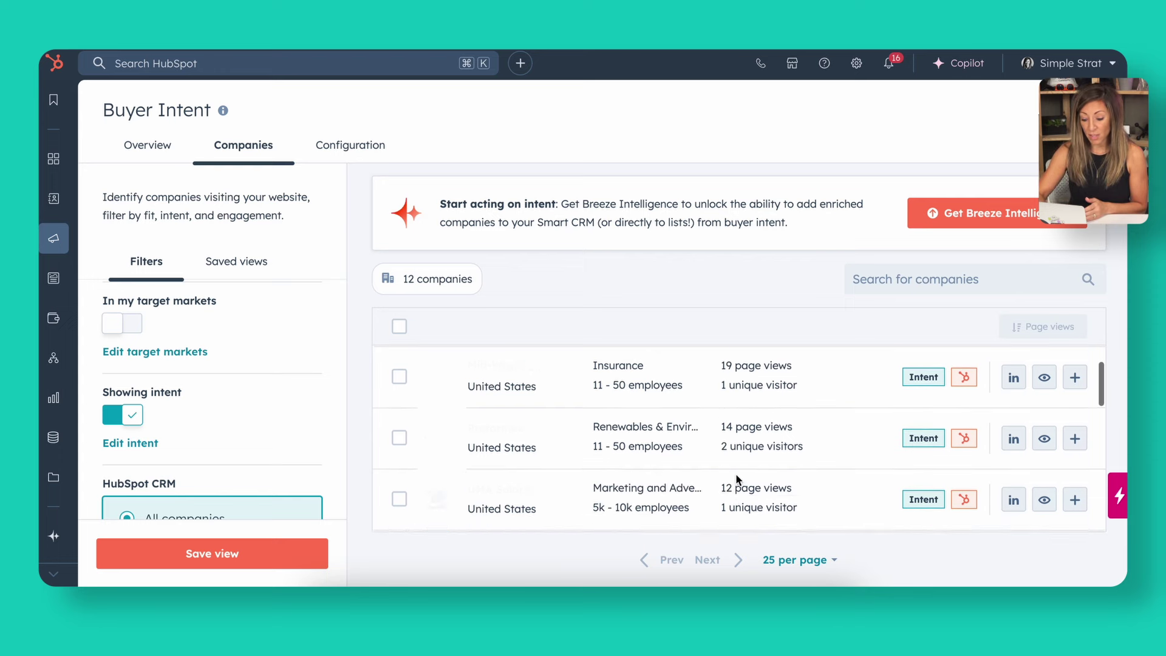
scroll(736, 479, "up", 10)
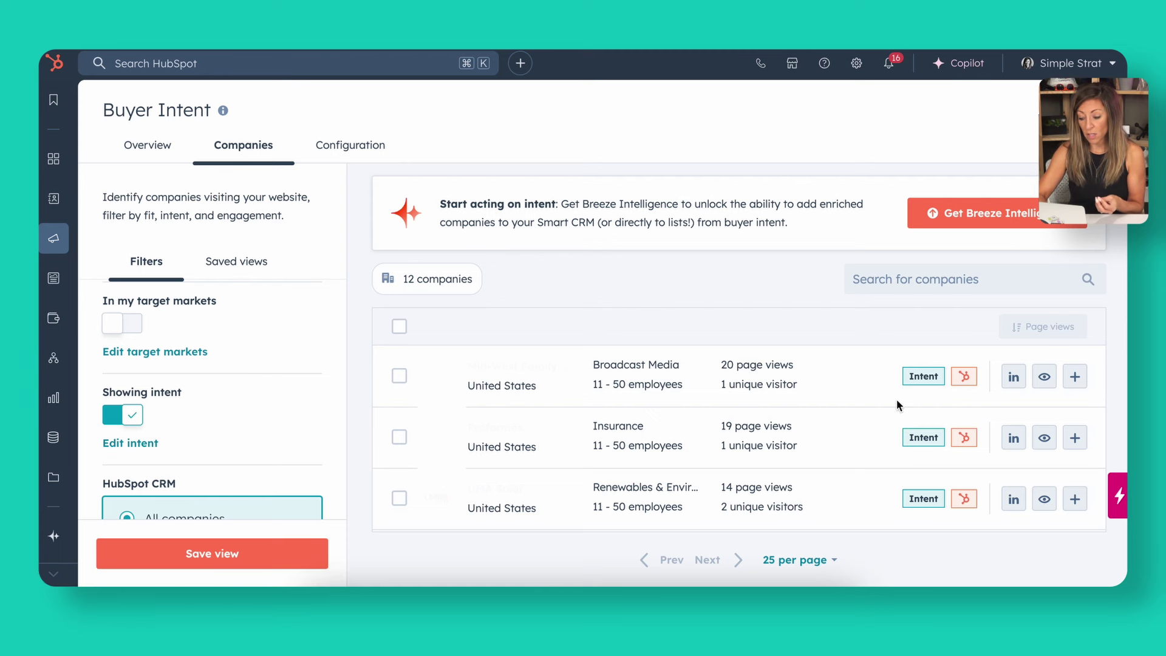
left_click(1045, 378)
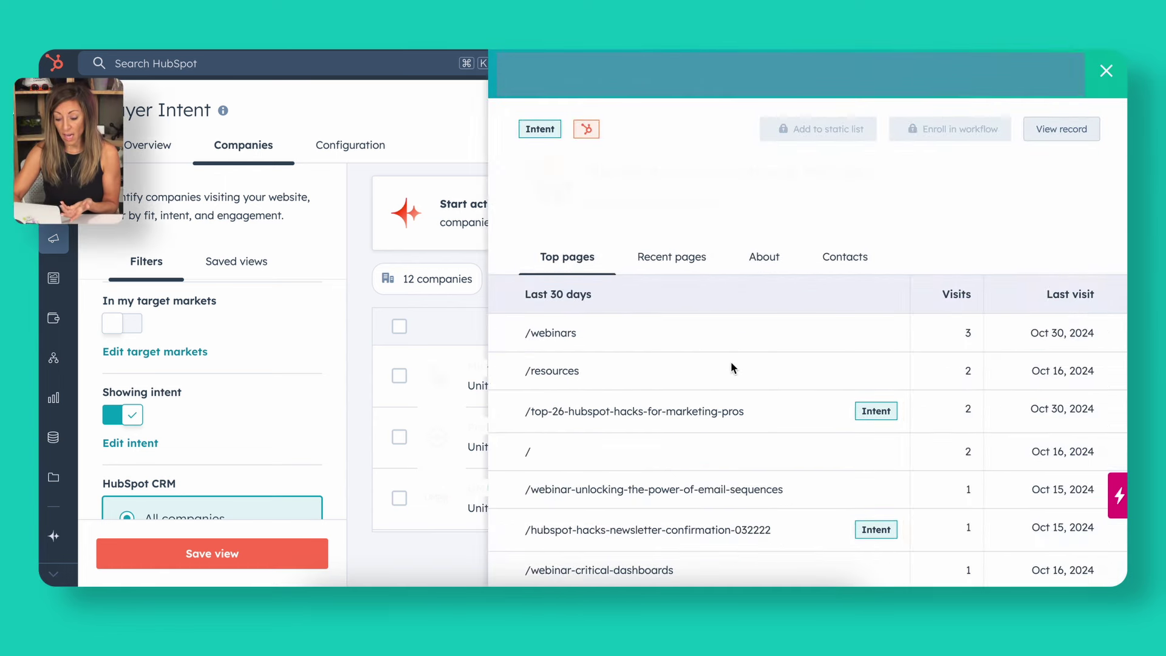
scroll(733, 368, "down", 5)
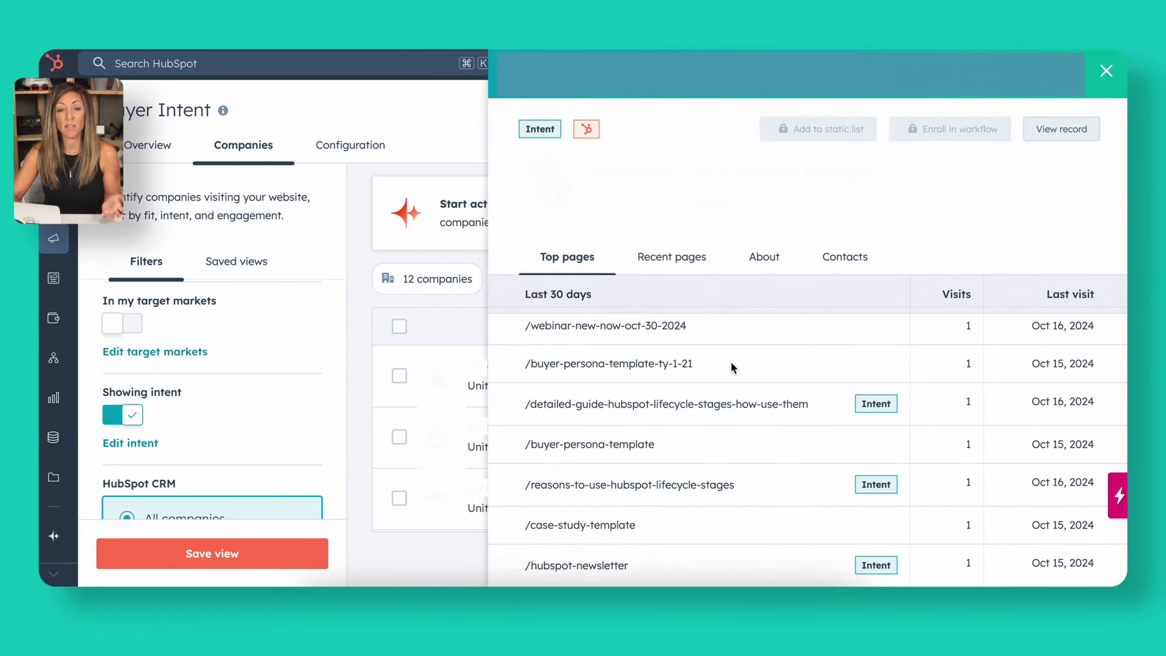
scroll(733, 367, "up", 5)
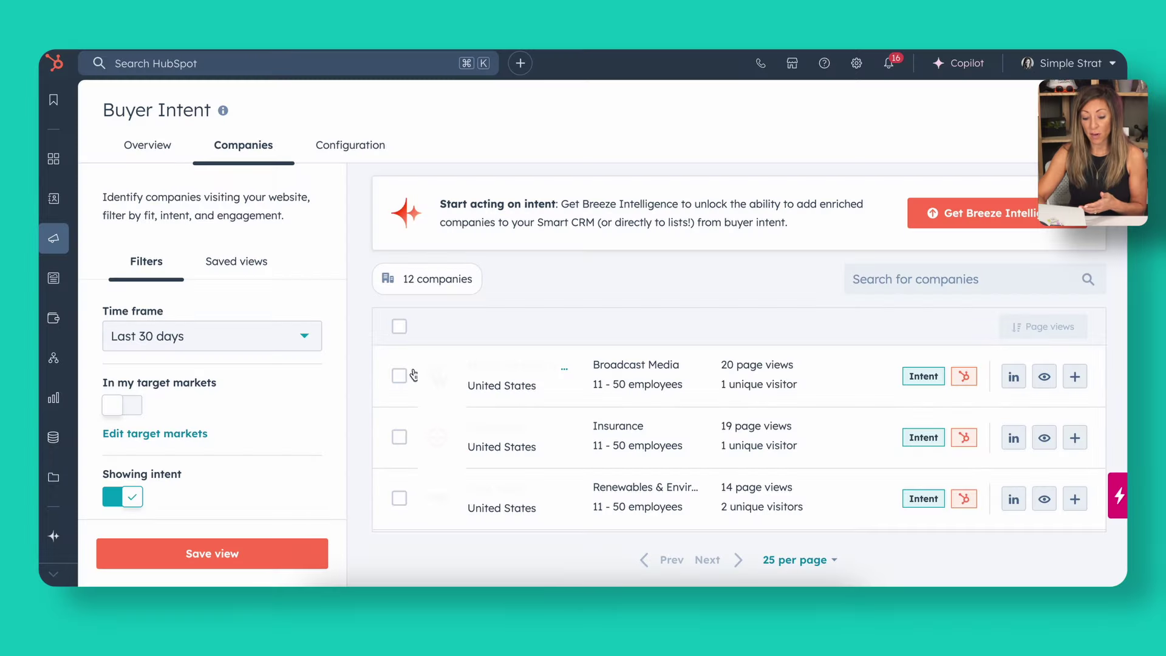
- Turn off Showing intent and toggle In my target markets on then off, leaving 65 companies
left_click(118, 502)
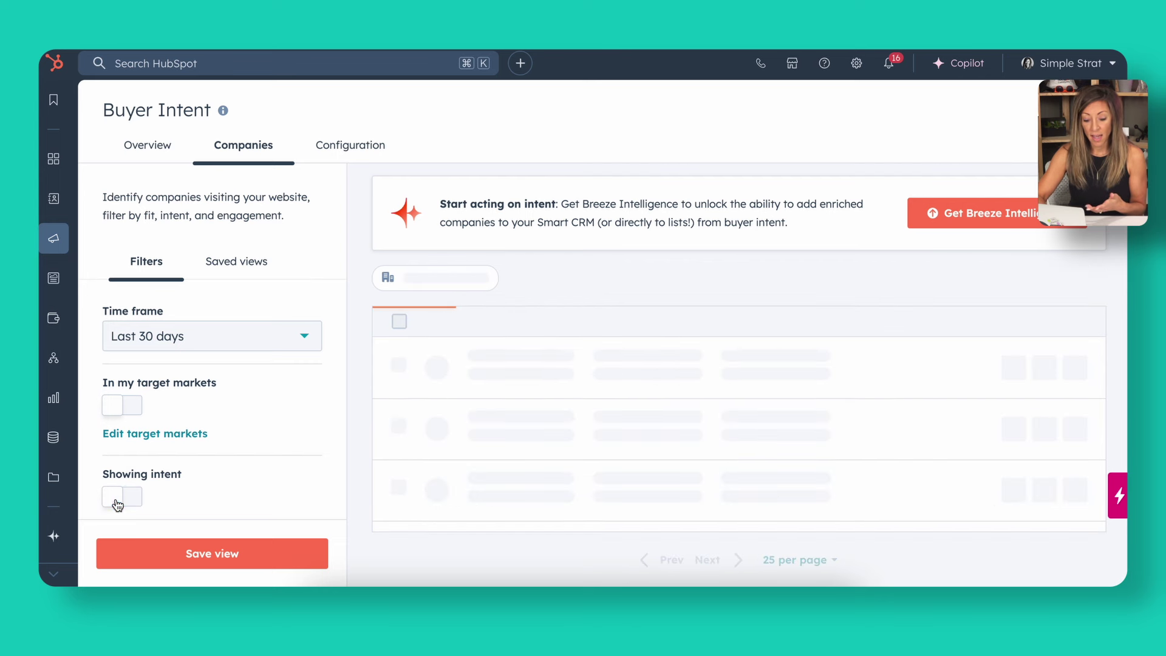
left_click(137, 410)
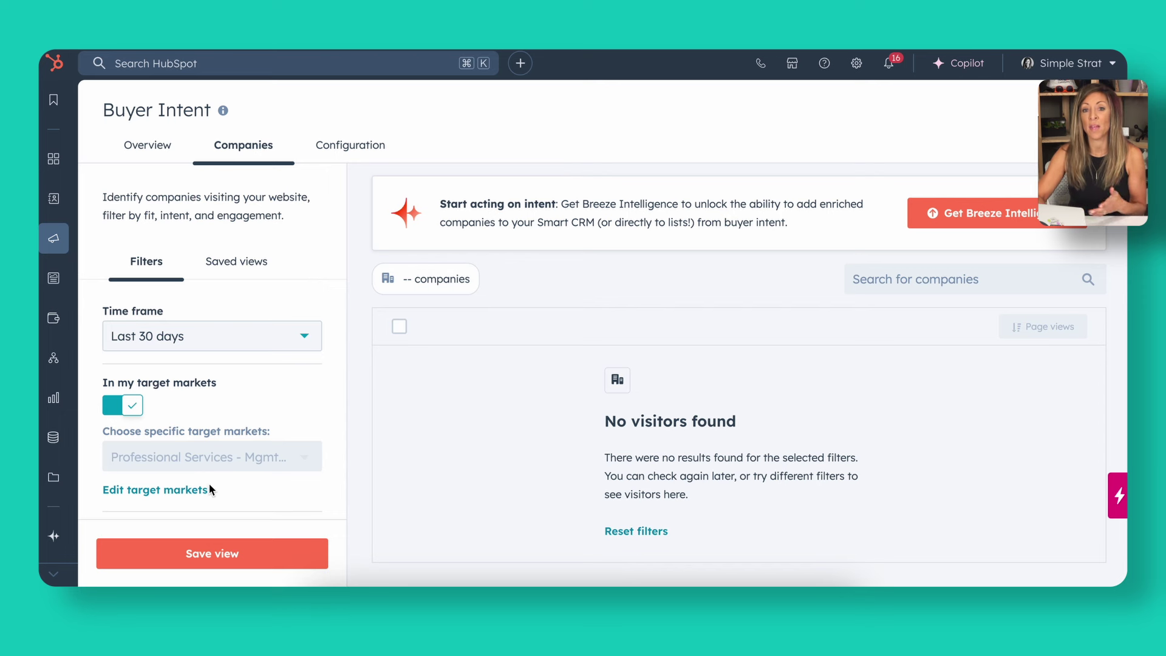
left_click(122, 406)
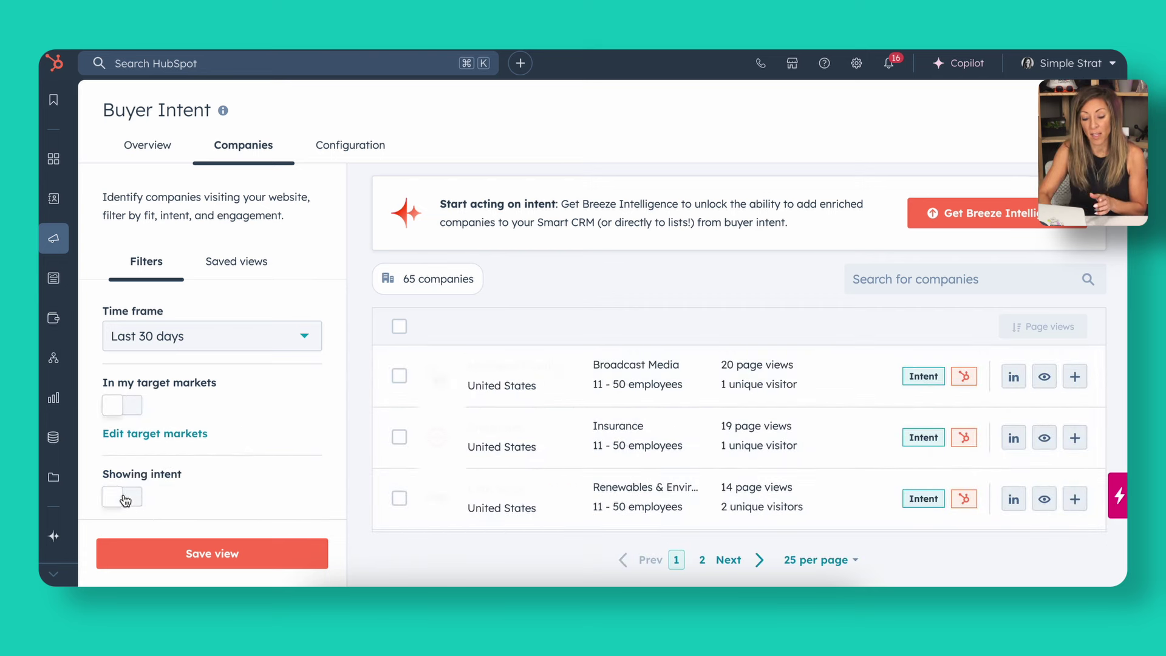
scroll(179, 476, "down", 3)
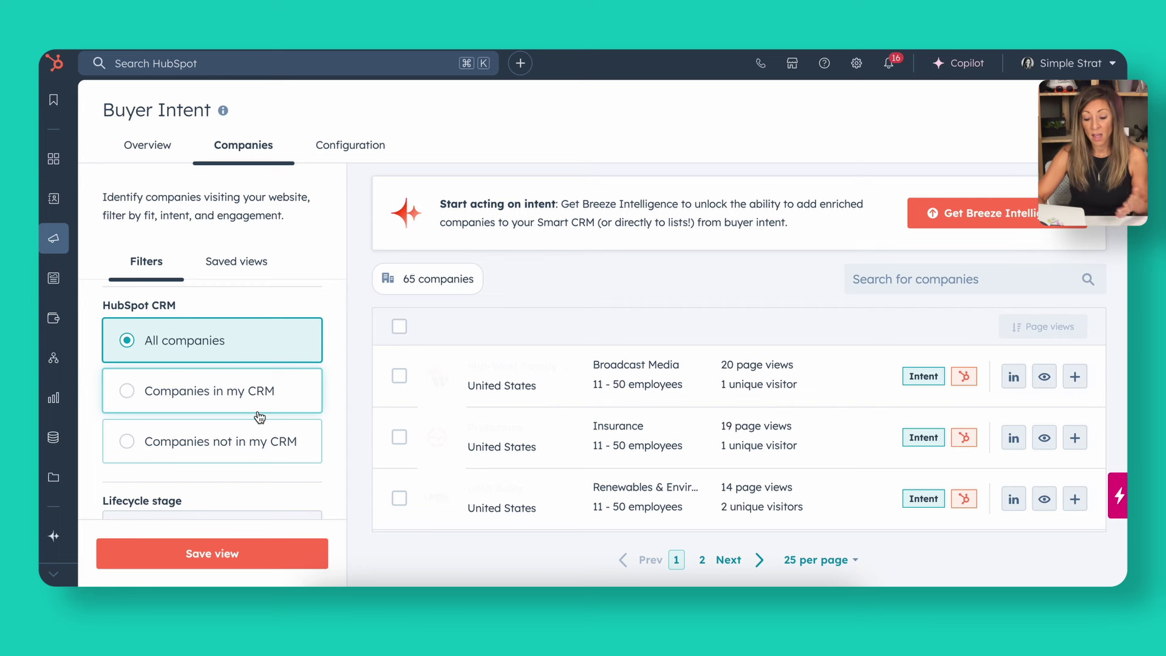
- Remove the Organic Social tag so the Traffic source filter reads Any
scroll(261, 436, "down", 3)
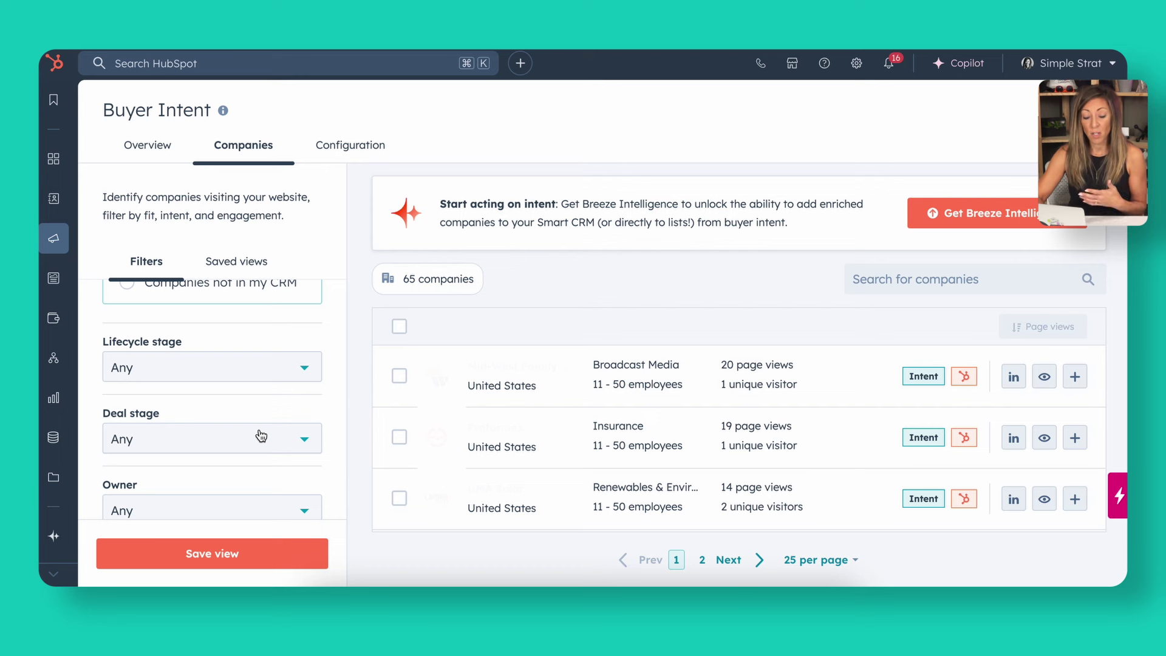
scroll(261, 436, "down", 2)
scroll(273, 457, "down", 4)
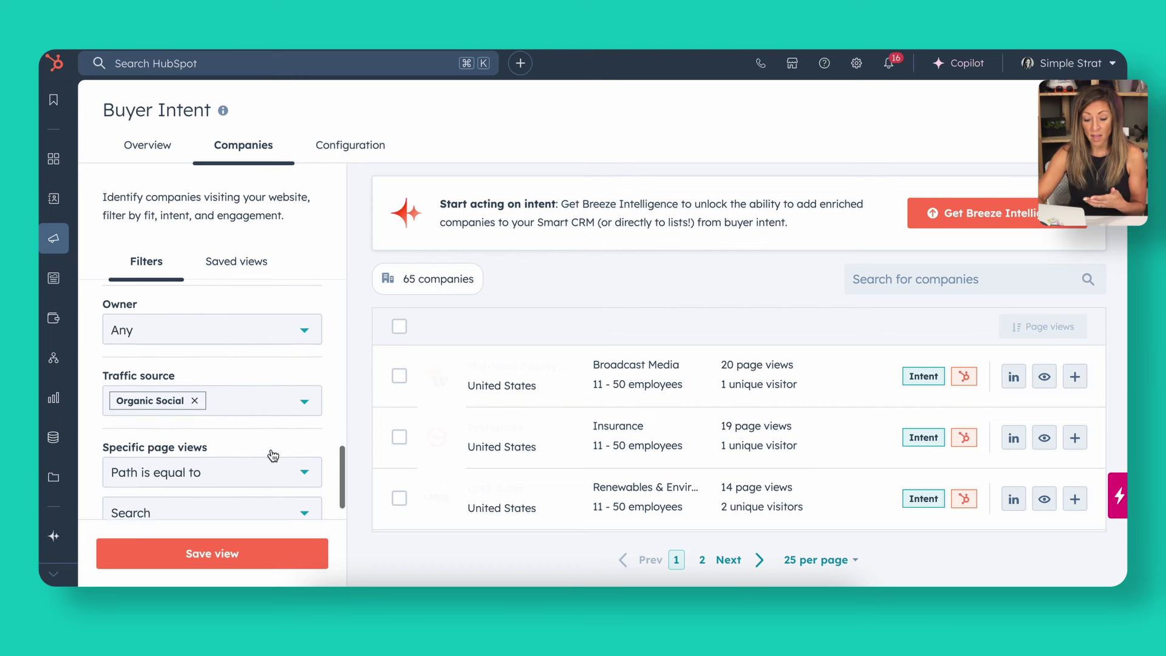
left_click(195, 388)
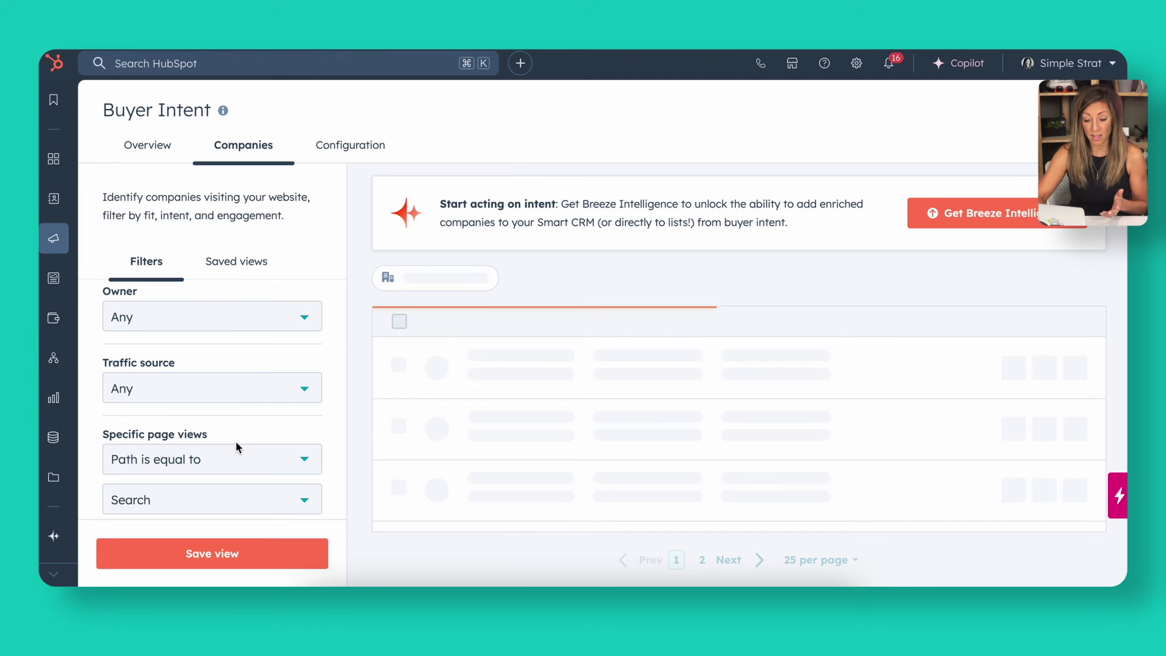
scroll(234, 438, "up", 4)
scroll(231, 433, "down", 1)
scroll(233, 436, "up", 4)
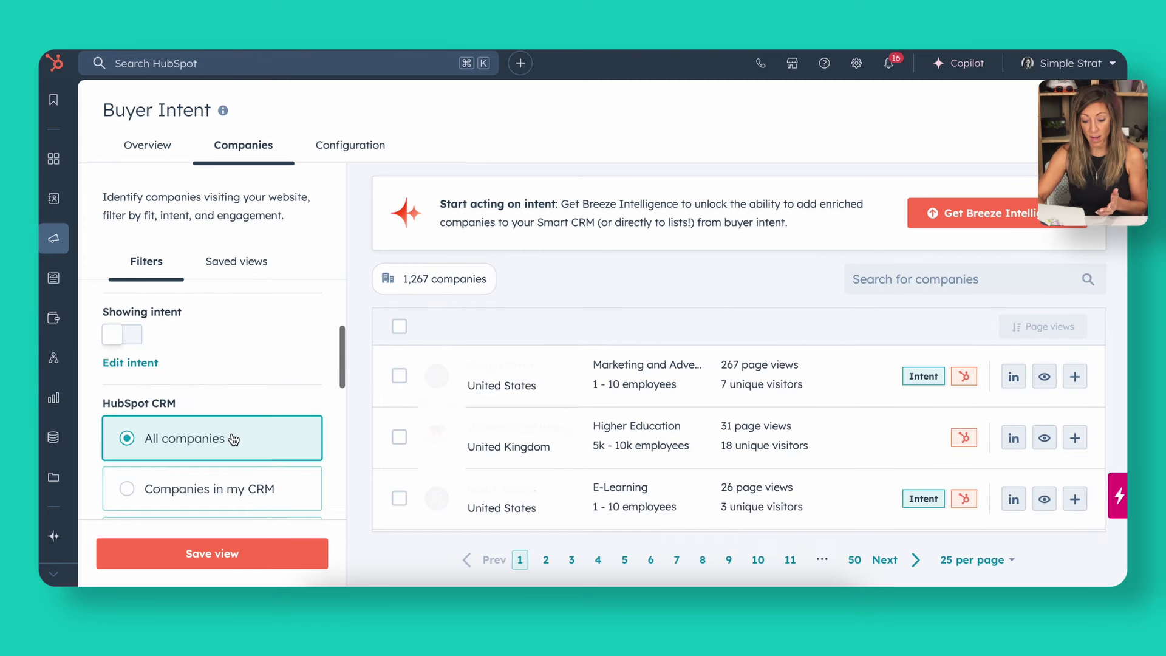
scroll(232, 439, "up", 2)
- Turn Showing intent back on and try, then remove, an Email Marketing traffic source filter
left_click(130, 404)
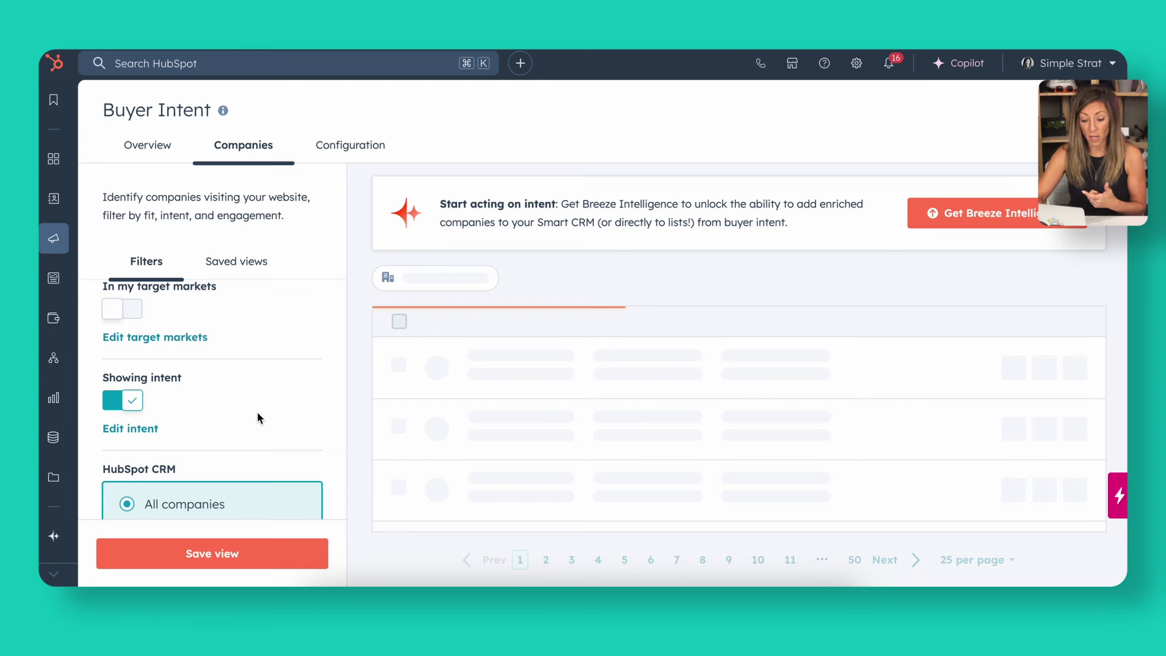
scroll(197, 421, "down", 8)
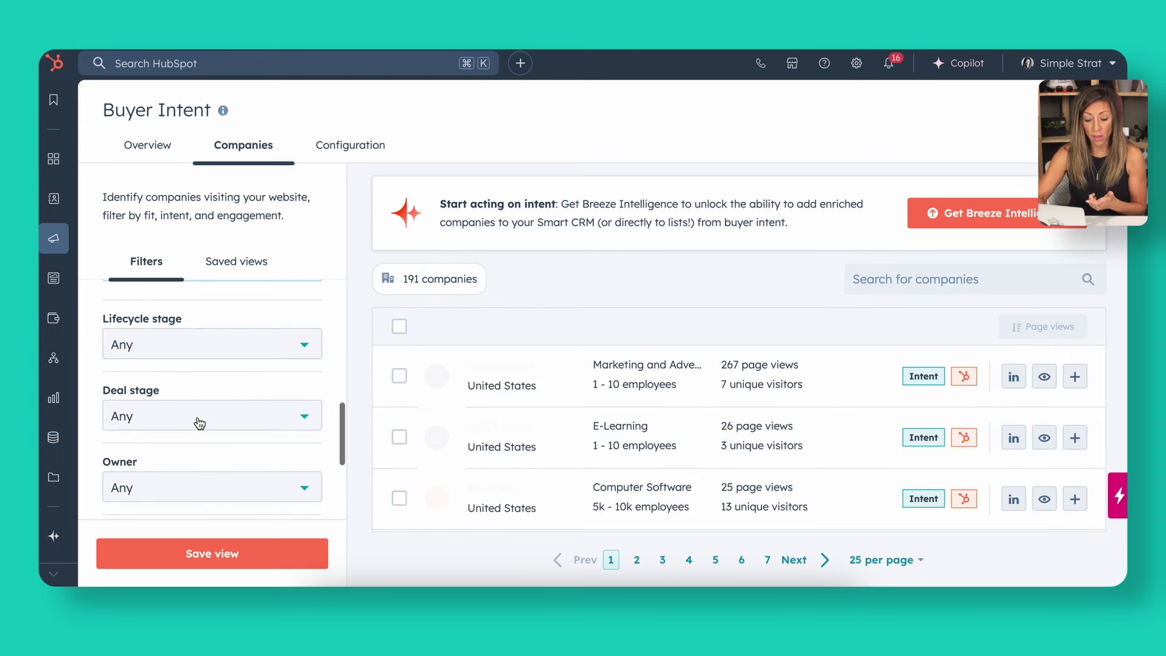
scroll(199, 423, "down", 3)
left_click(190, 371)
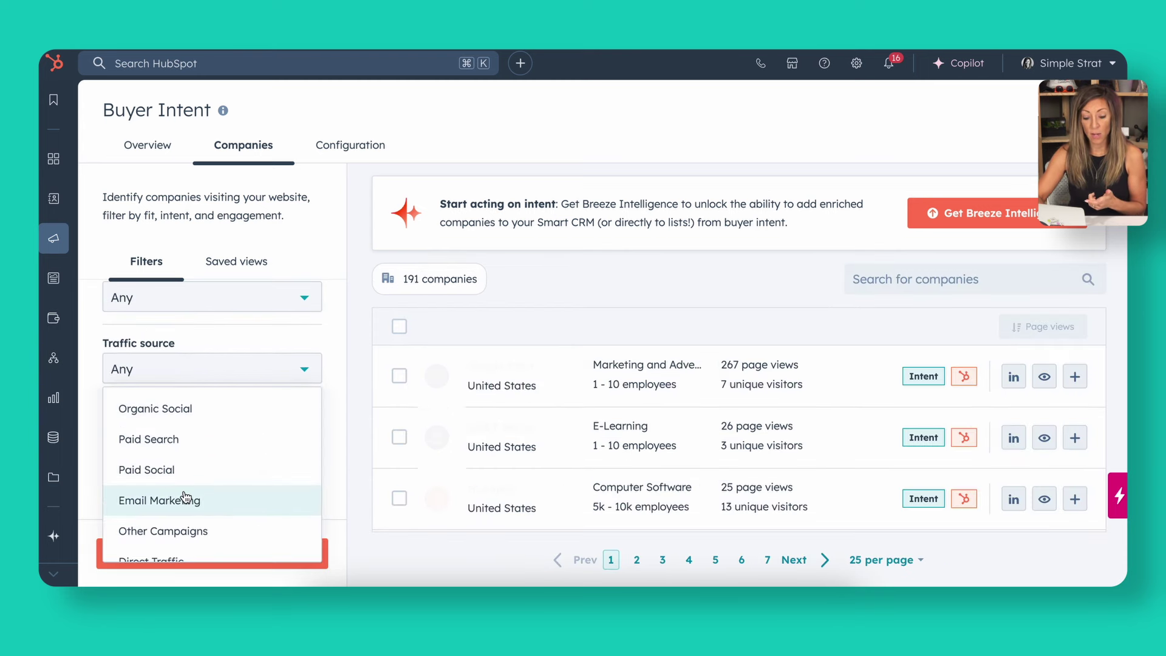
scroll(185, 496, "down", 2)
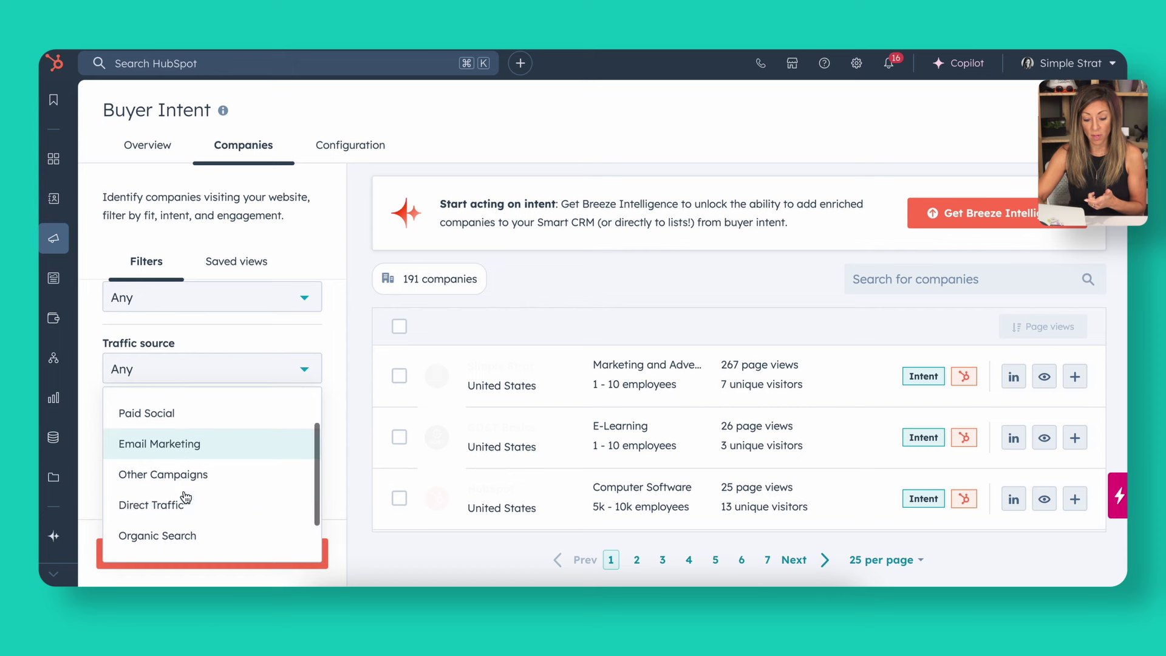
left_click(174, 448)
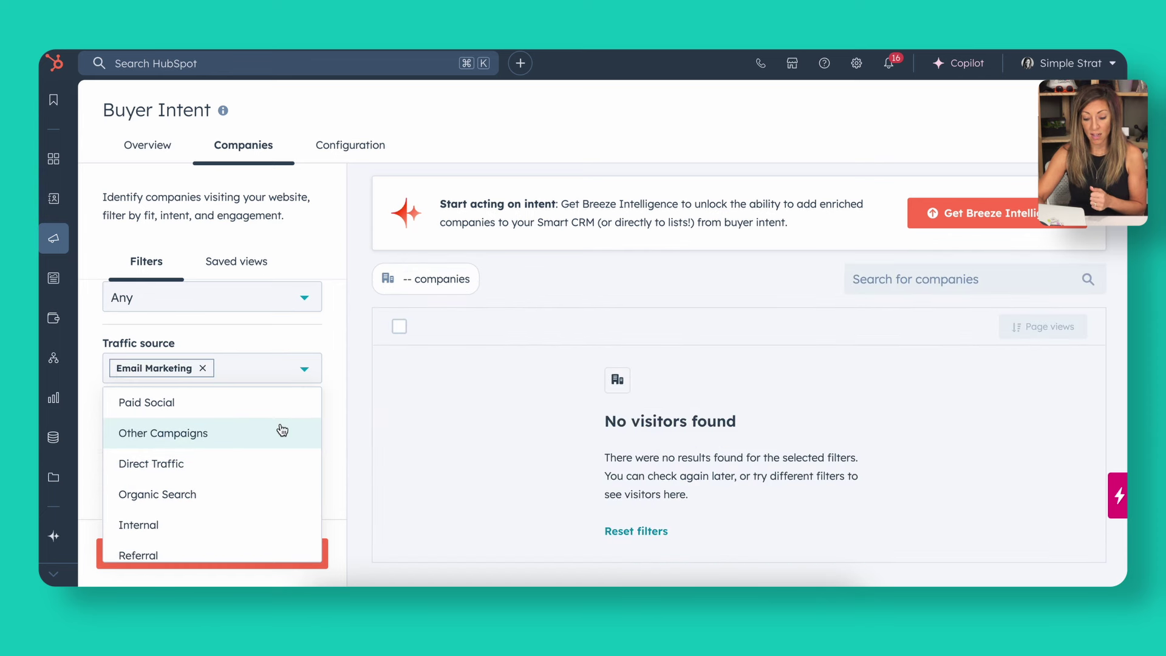
left_click(203, 368)
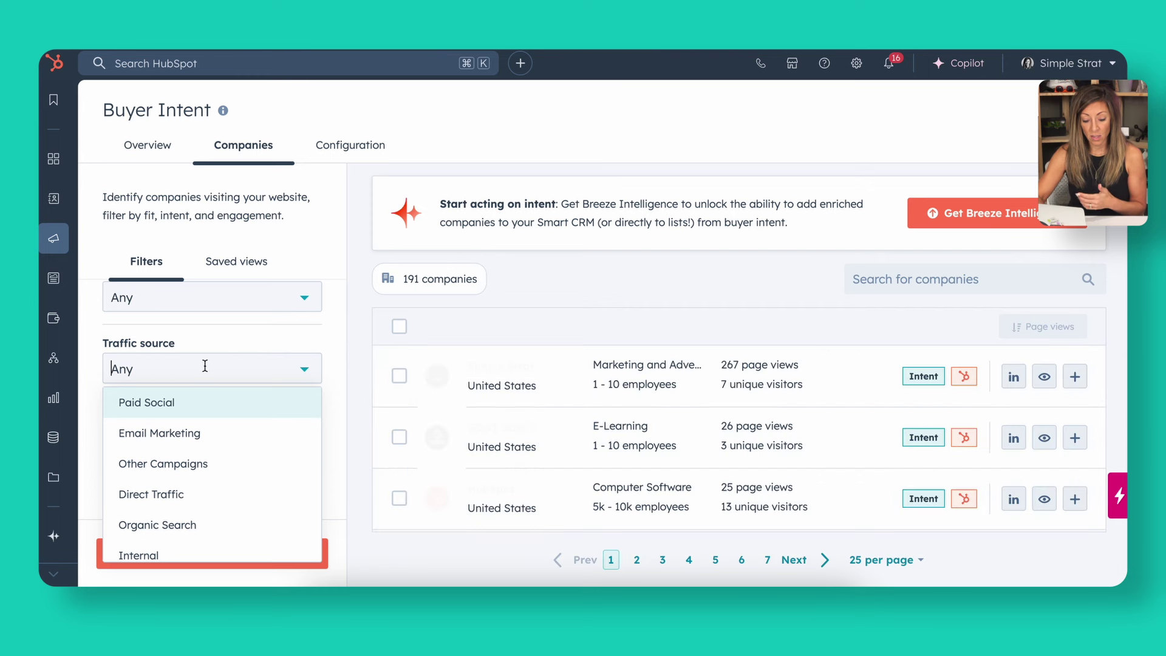
- Try Organic Search, then keep only Organic Social as traffic source, giving 12 companies
scroll(192, 479, "down", 1)
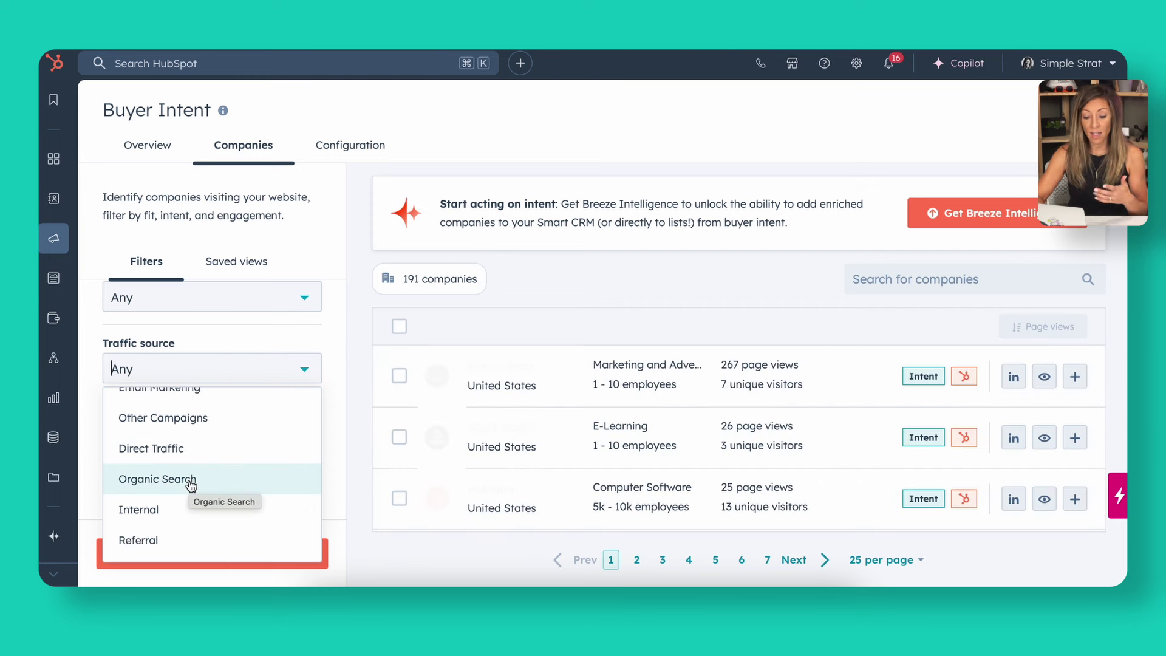
left_click(191, 484)
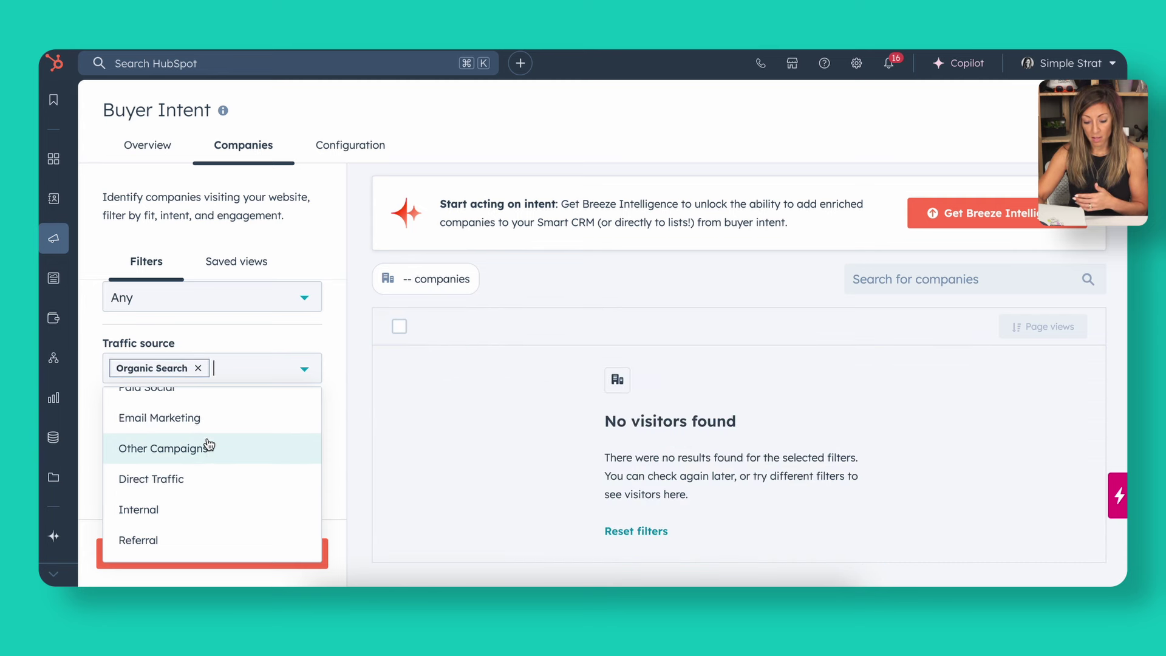
scroll(204, 470, "up", 3)
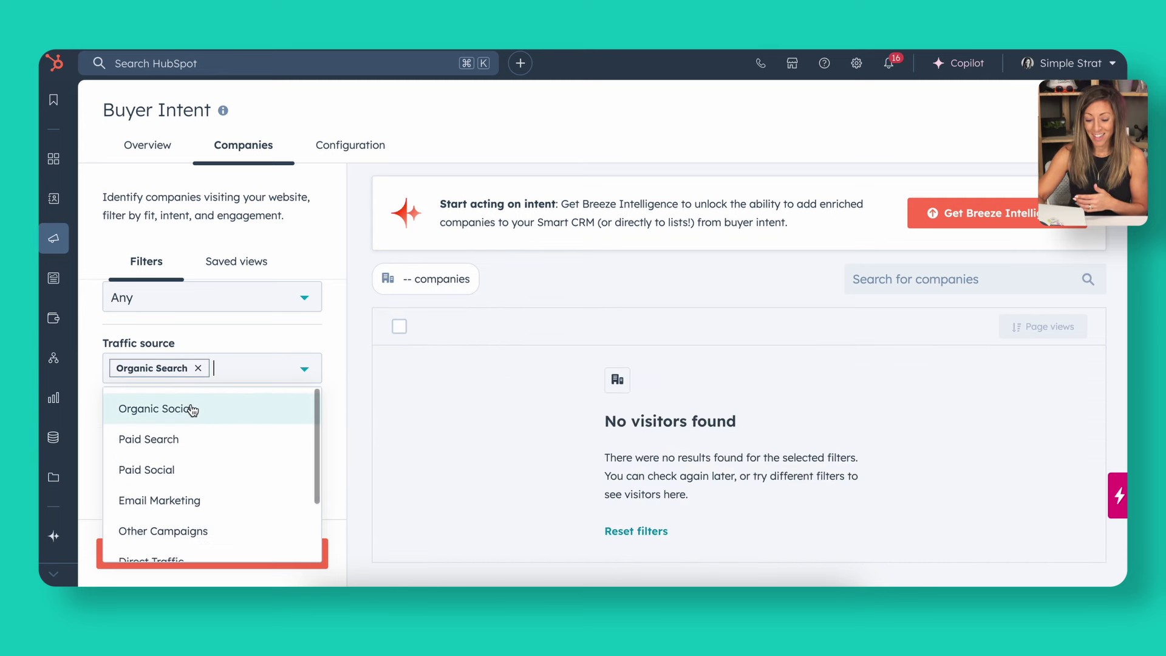
left_click(195, 409)
left_click(197, 368)
left_click(209, 335)
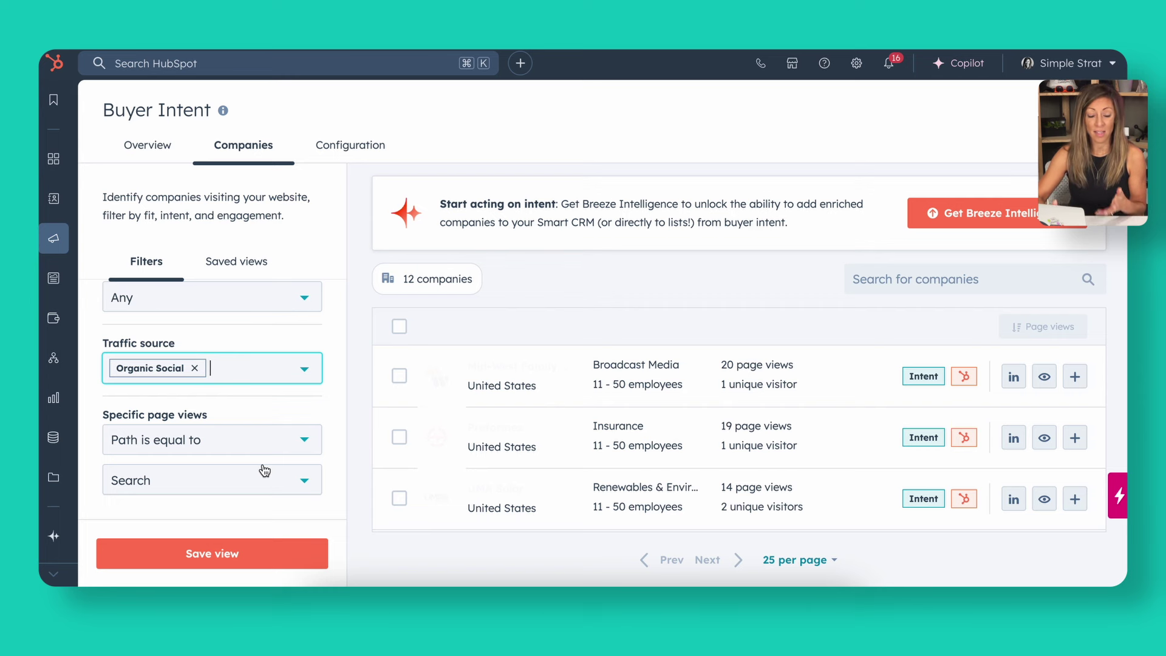
- Review the Overview's intent funnel and TAM summary: 6% penetration, 484 companies of opportunity
left_click(144, 148)
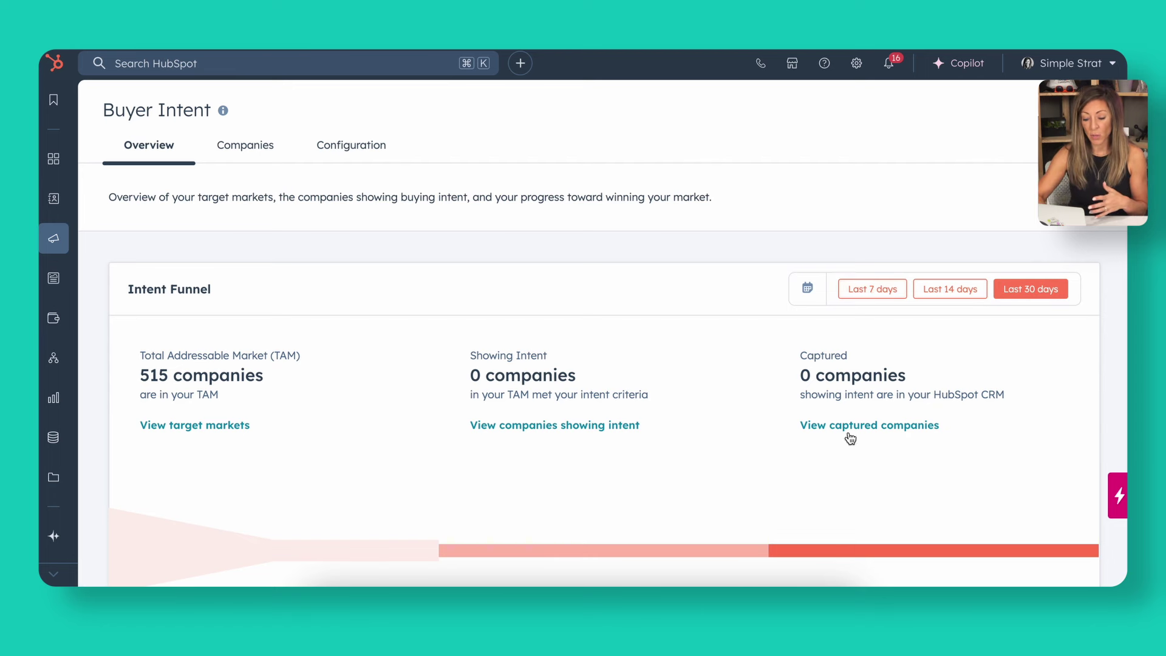
scroll(849, 438, "down", 10)
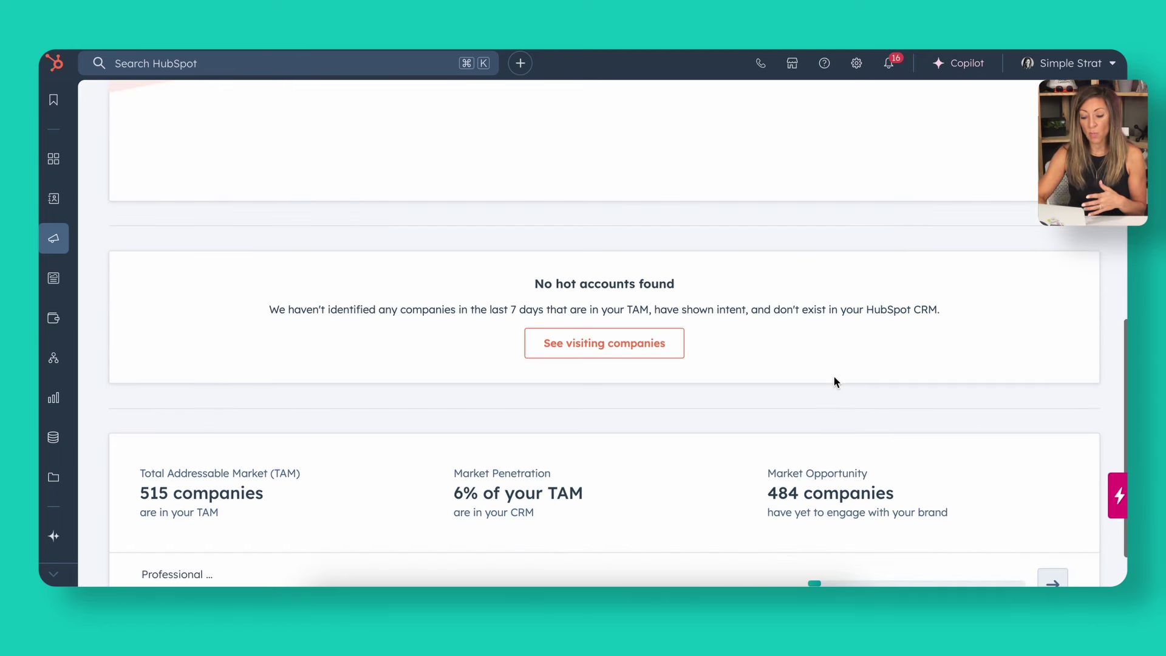